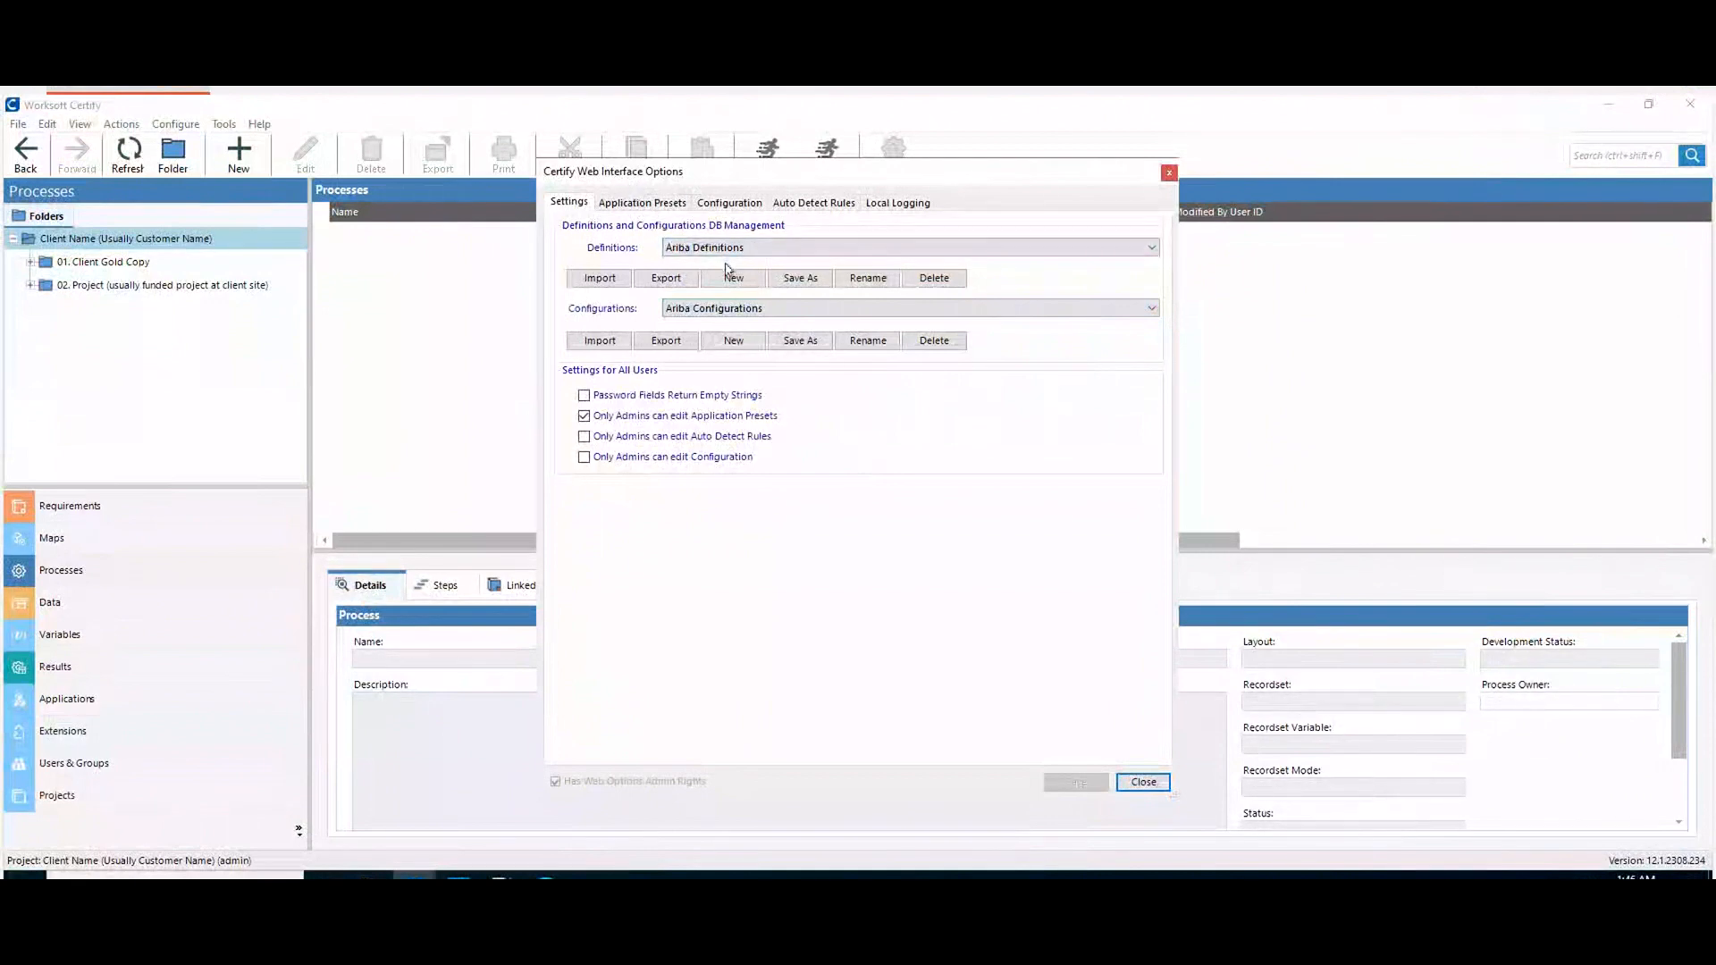
Step: Create a new web interface definitions set named Gmail Definitions
click(735, 280)
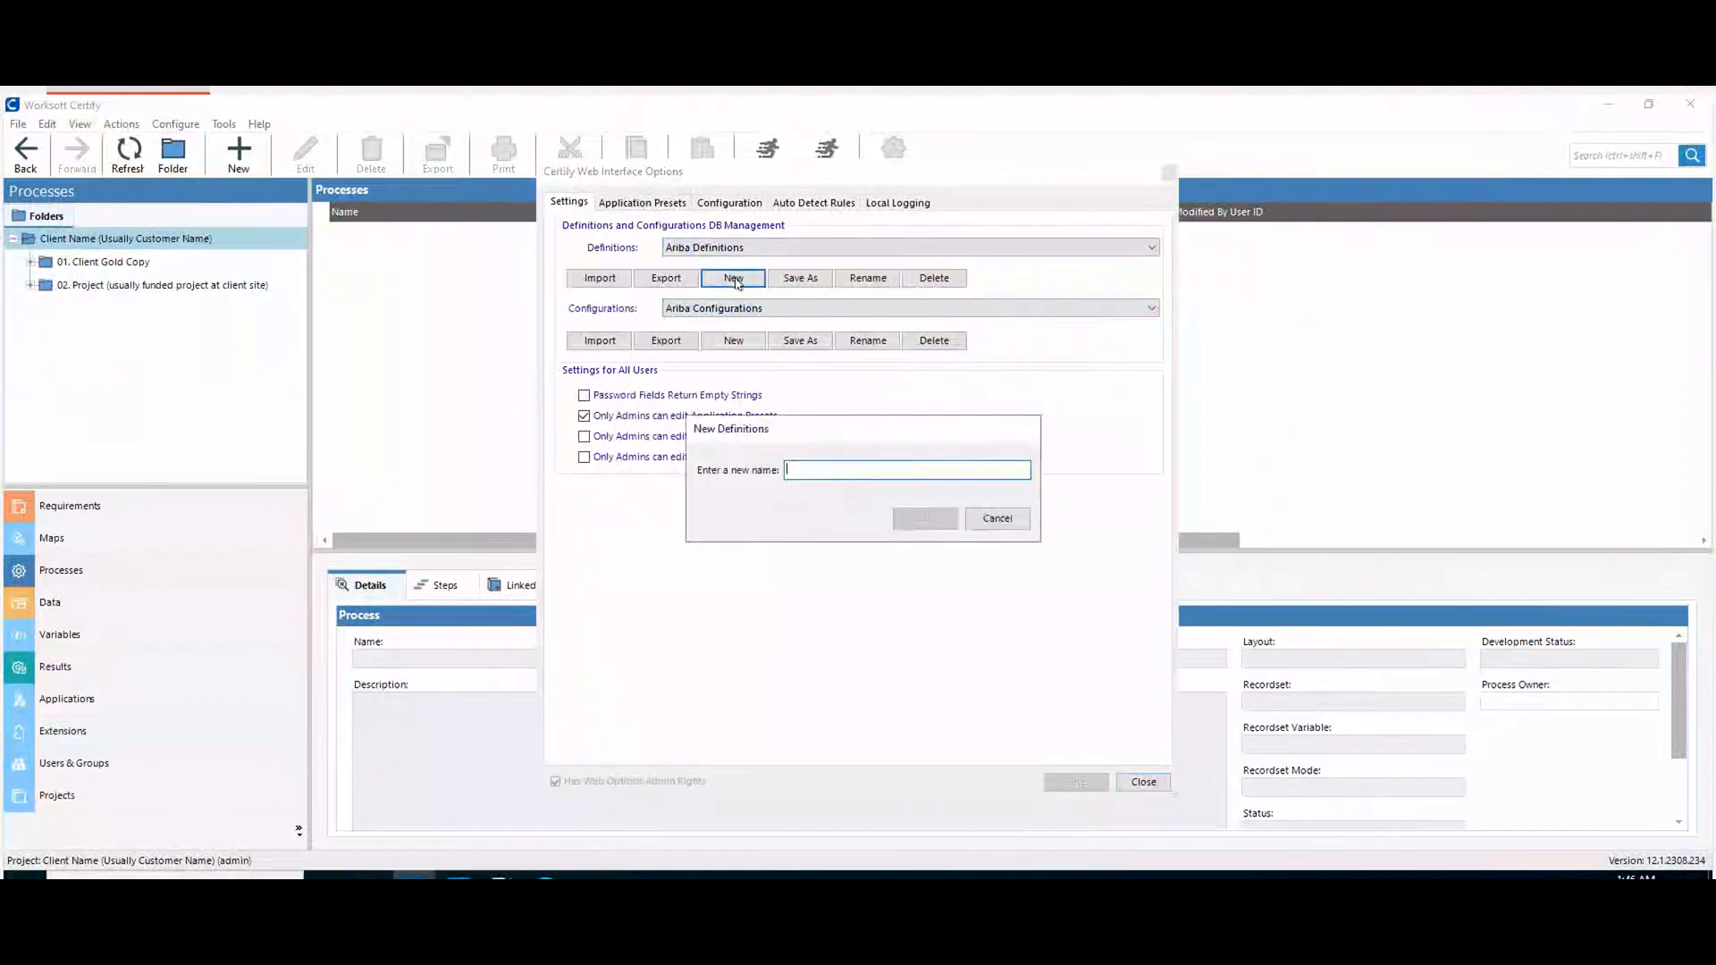
text(Gmail Definitions)
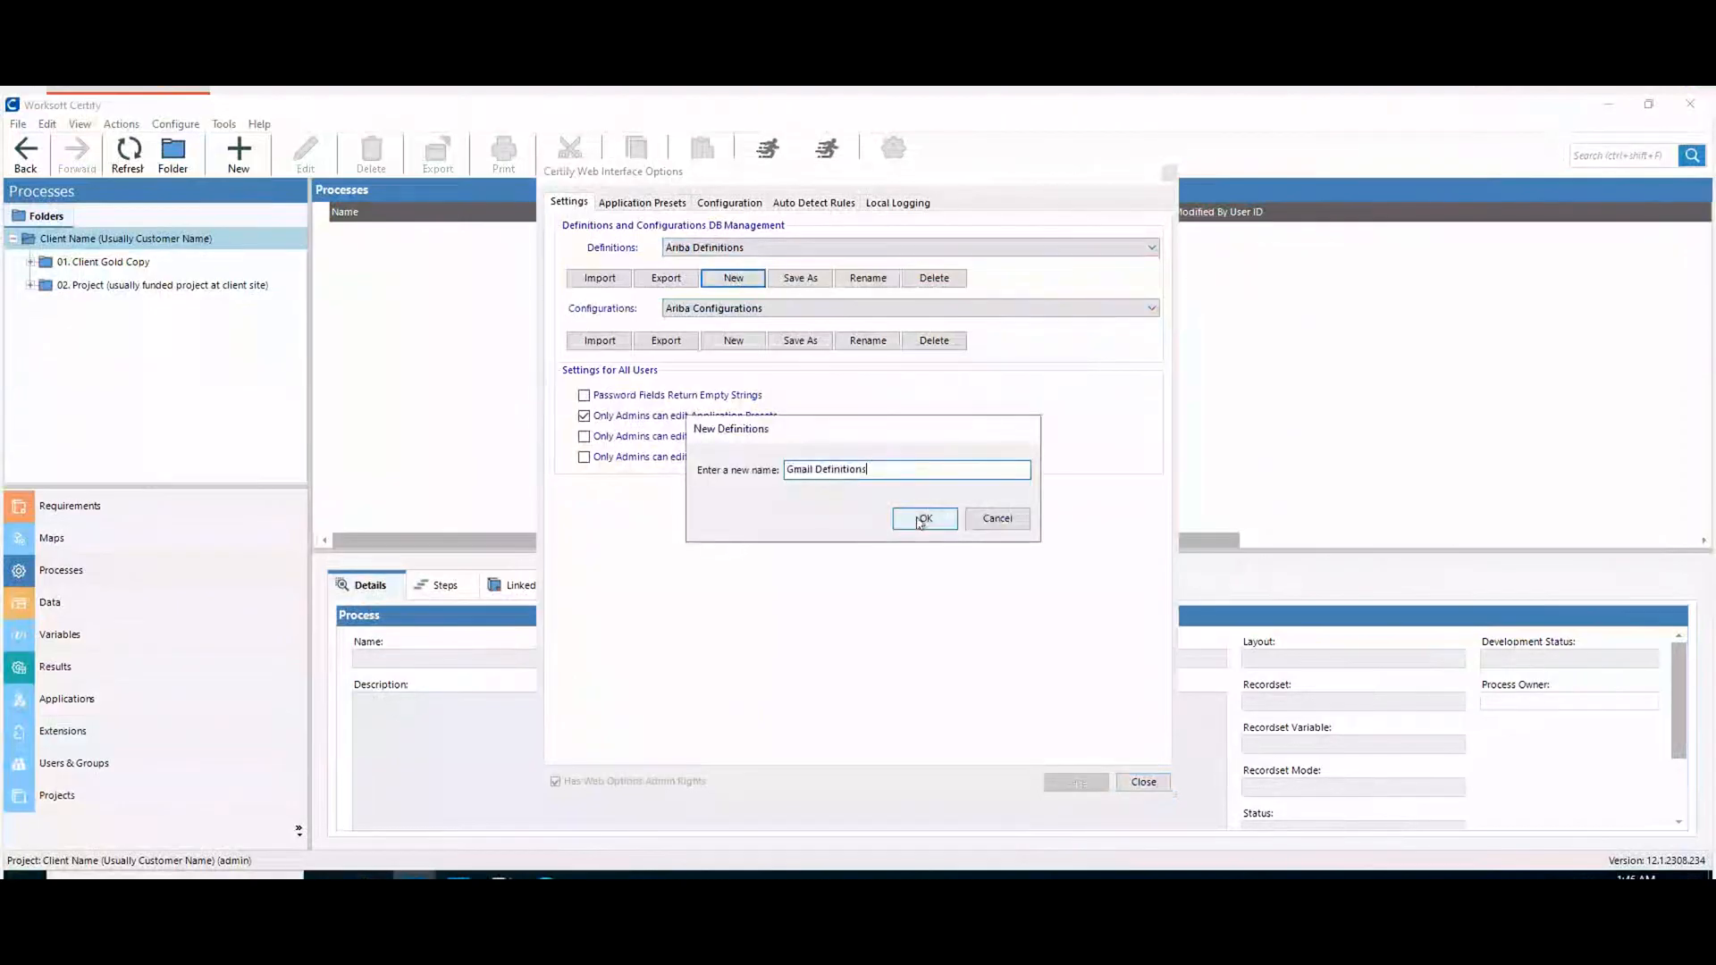
click(921, 520)
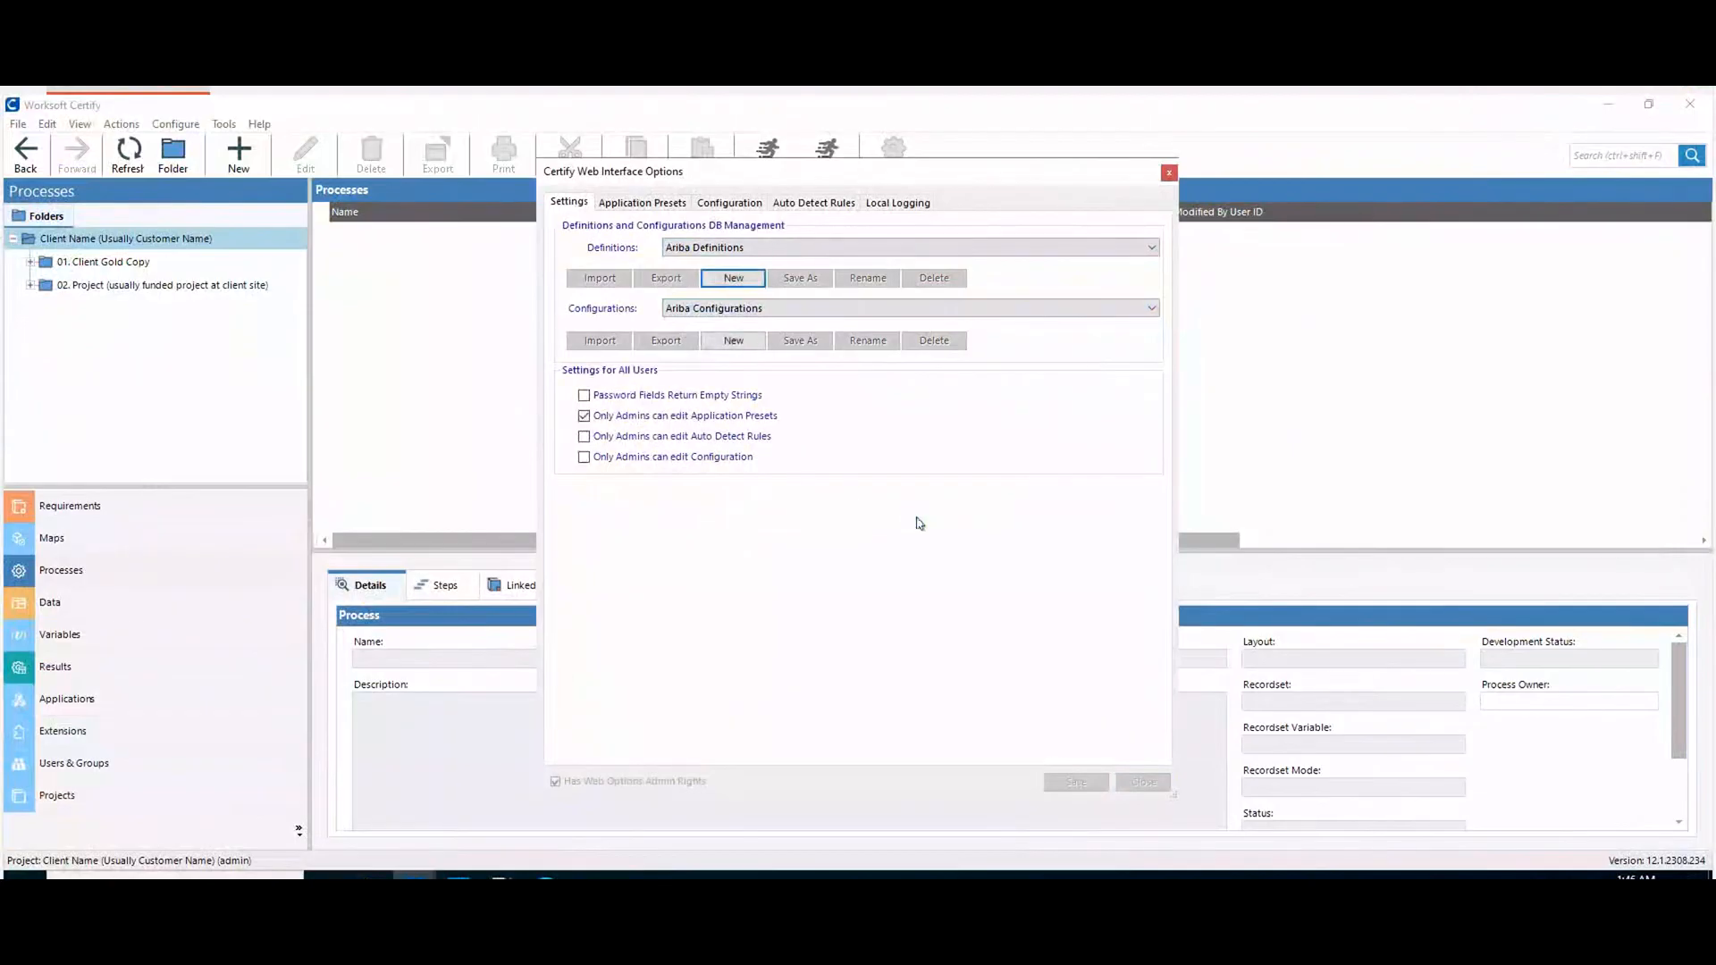
key(Return)
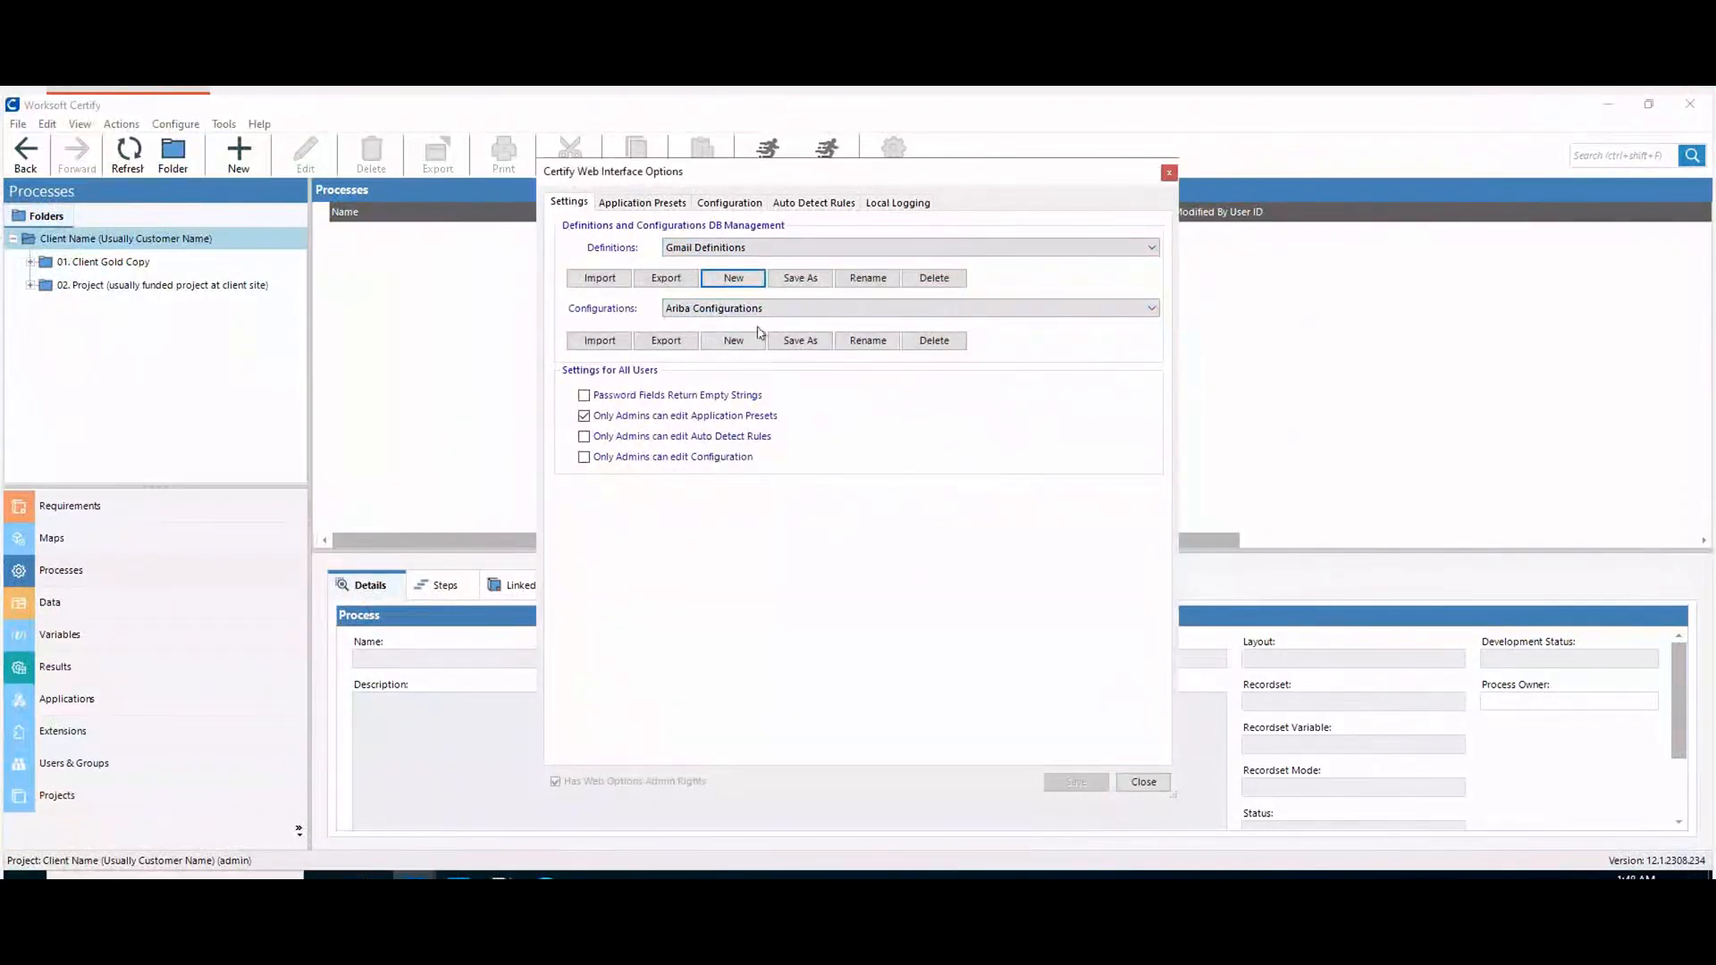
Step: Create a new web interface configurations set named Gmail Configurations
click(747, 342)
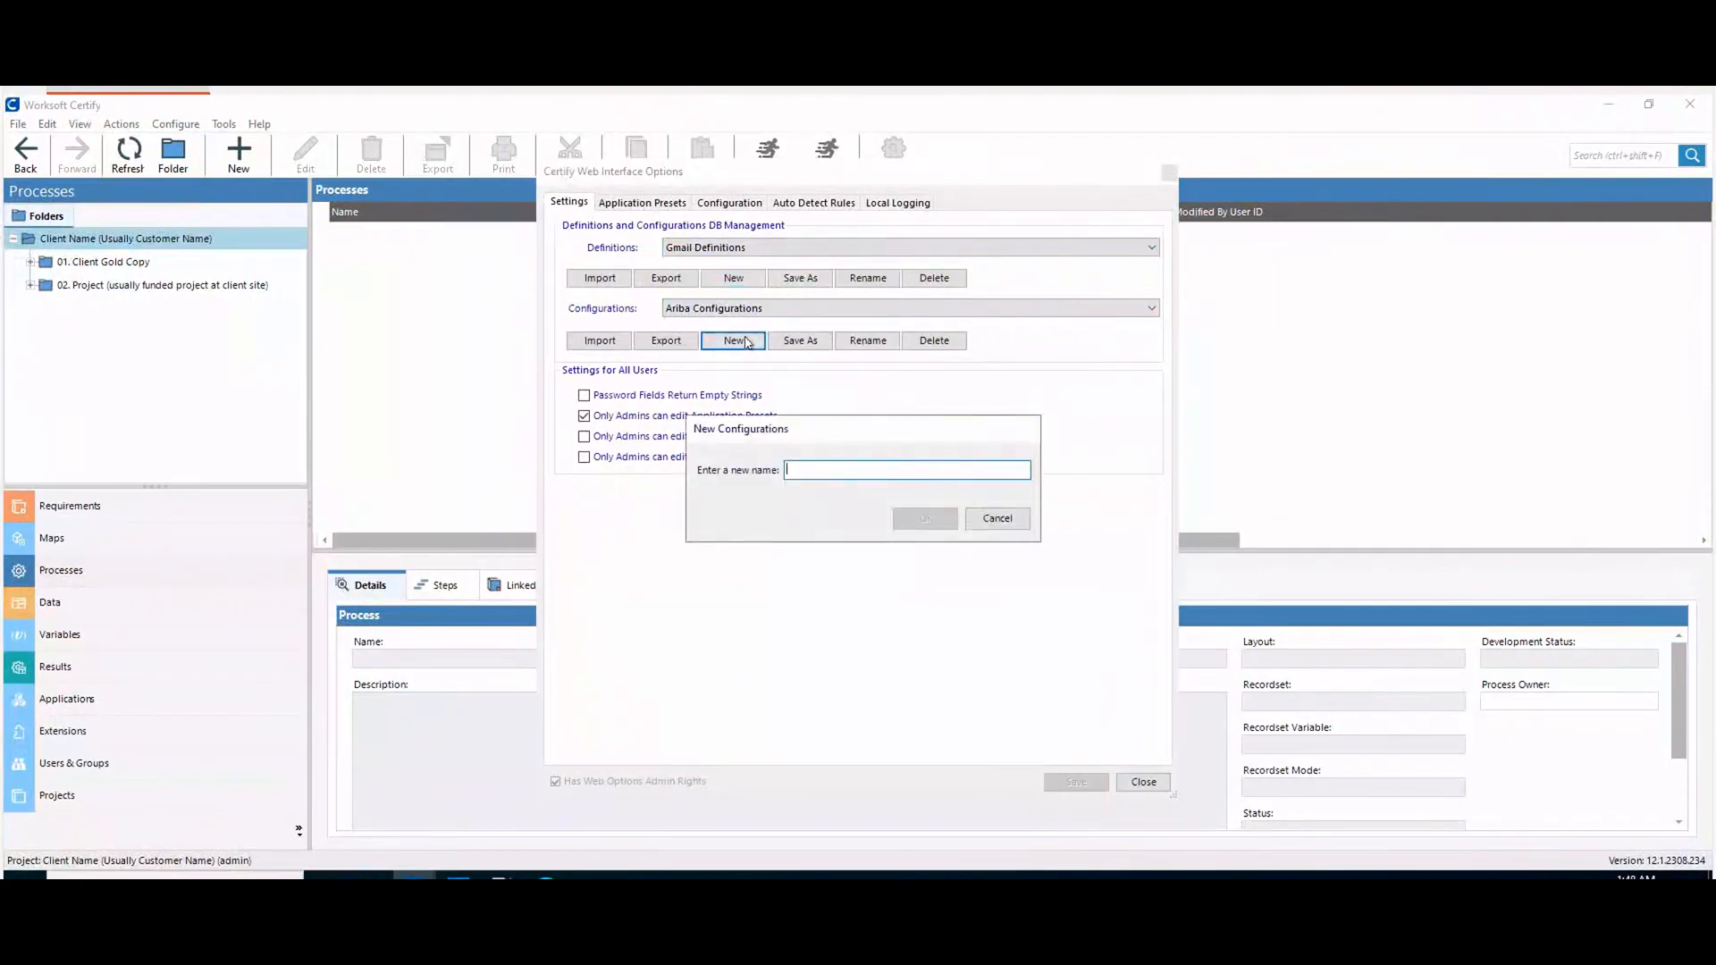
text(Gmail Configurations)
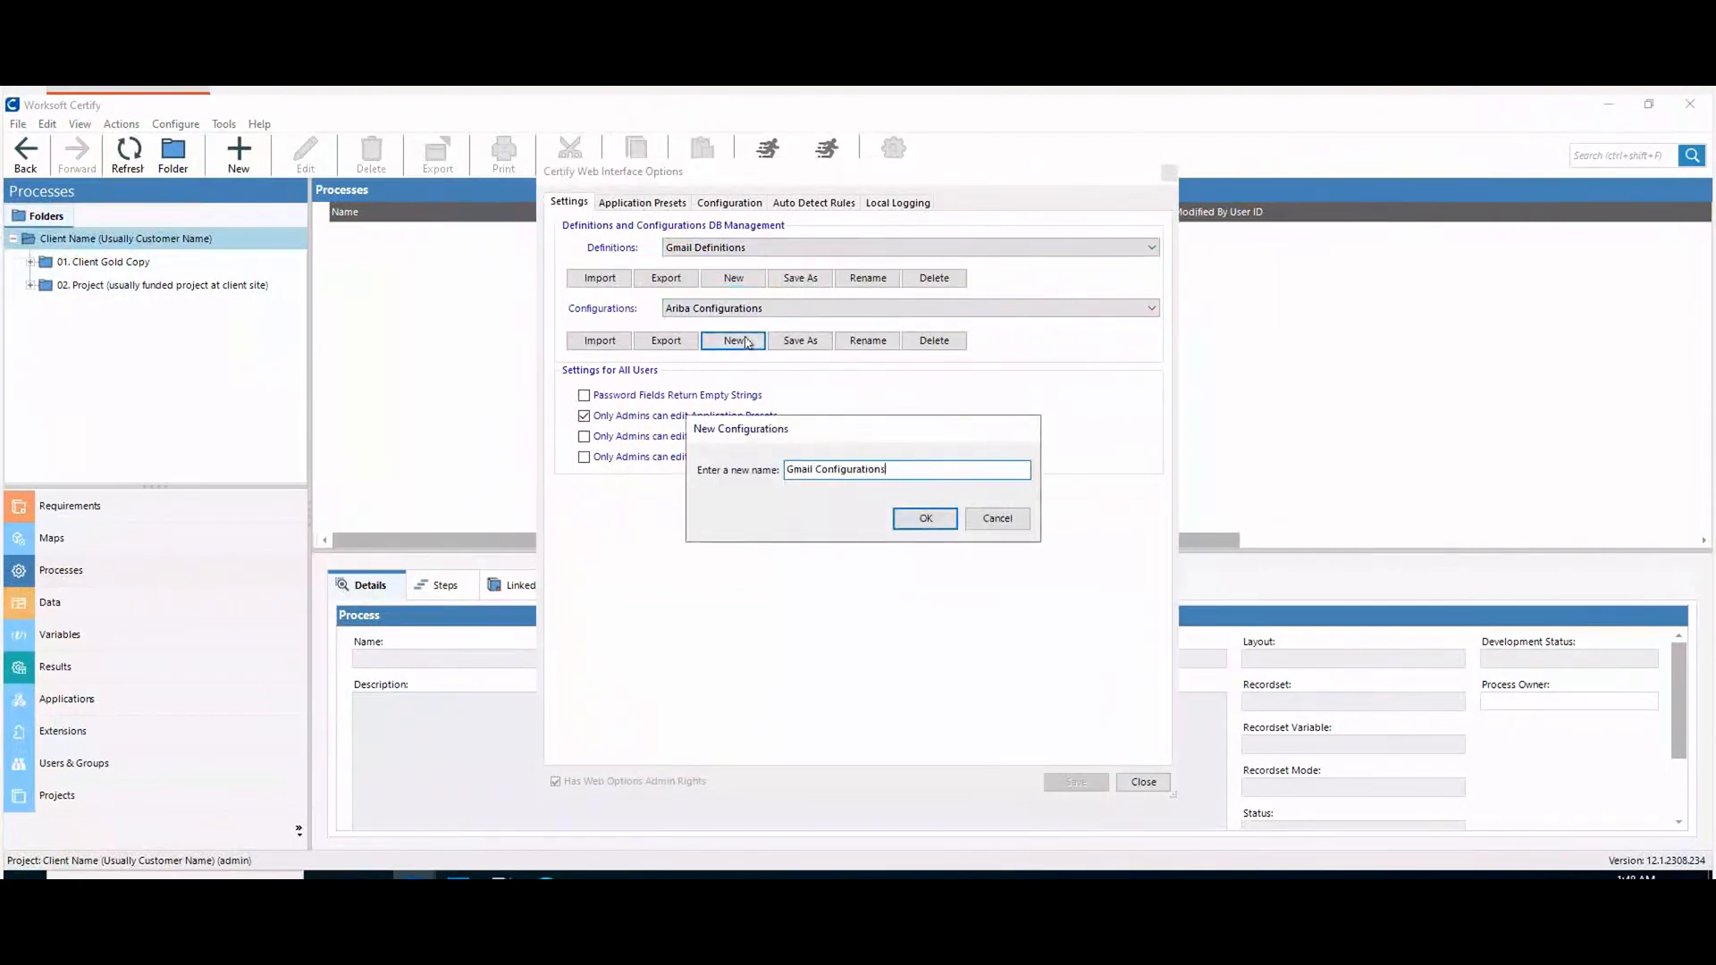
click(897, 521)
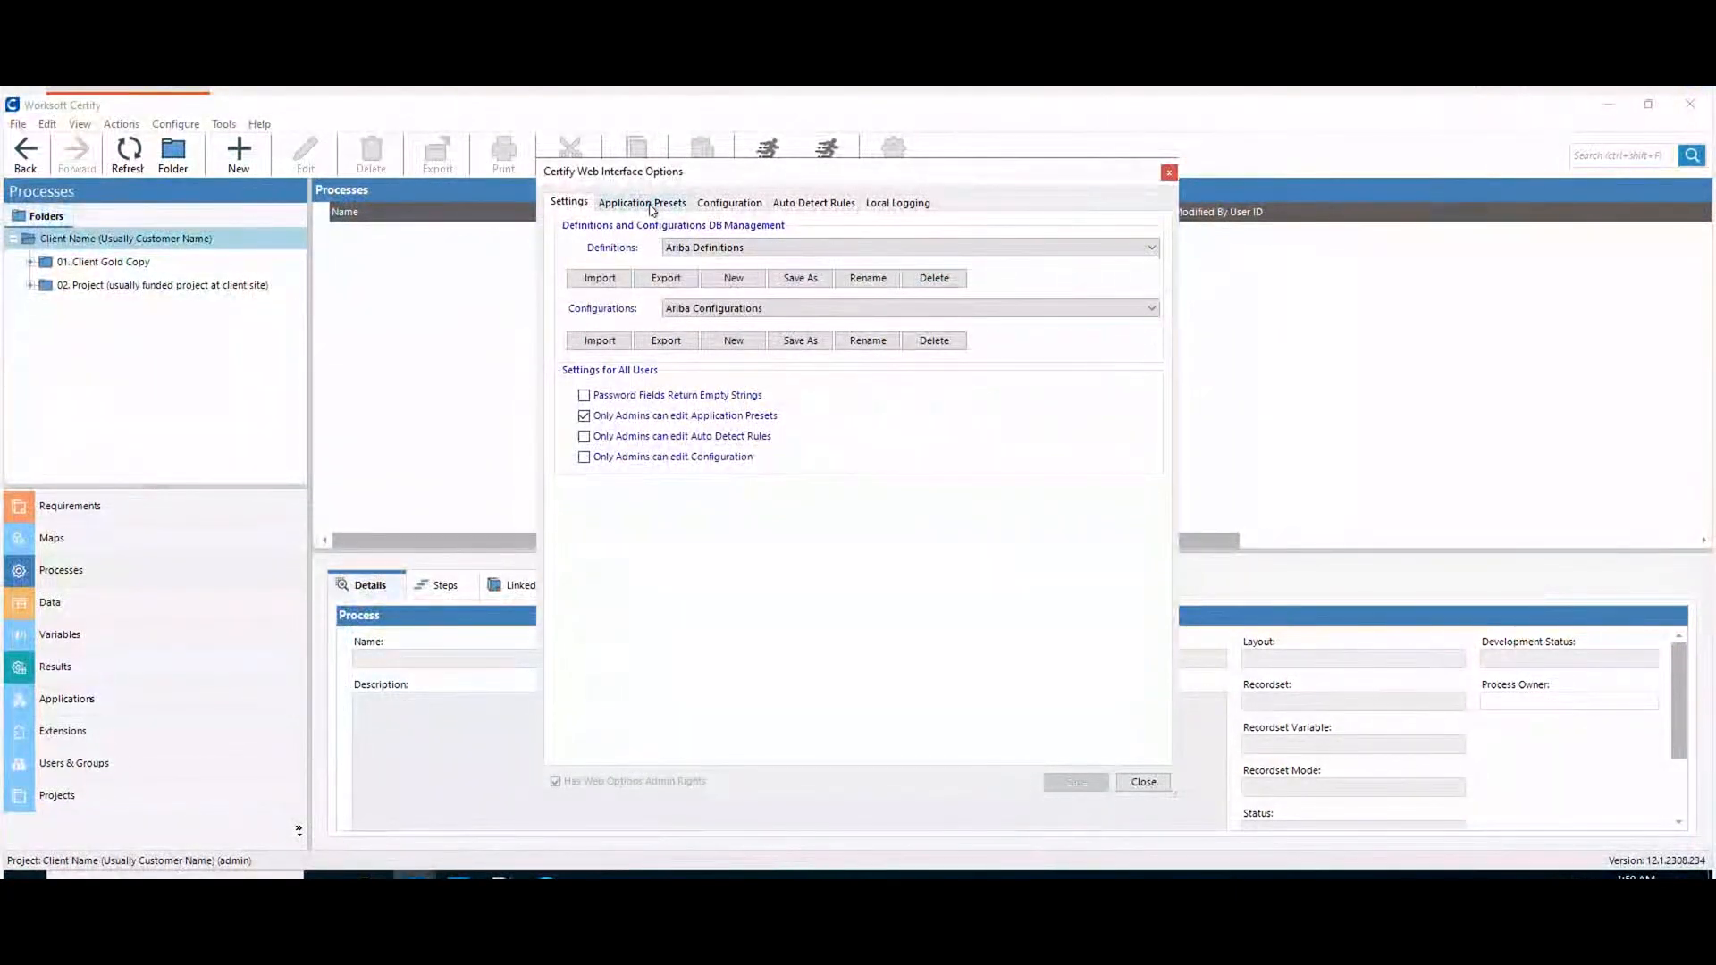
Step: Start adding a manually configured application preset and name the application Gmail
click(652, 207)
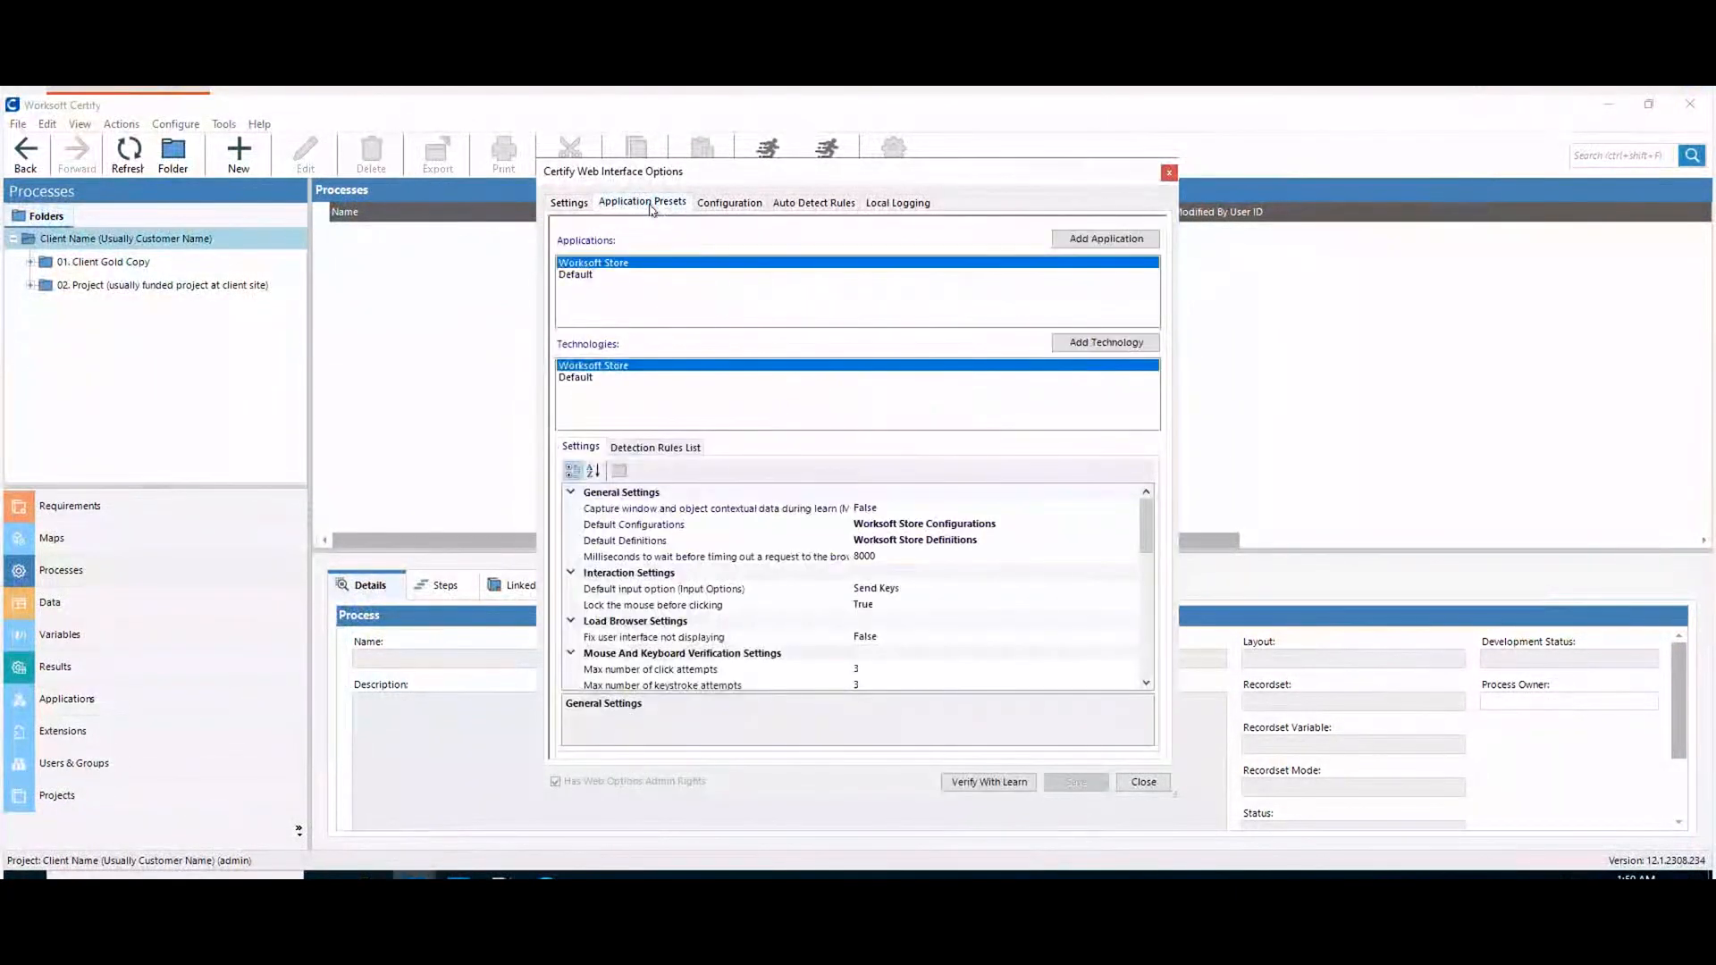
click(1085, 241)
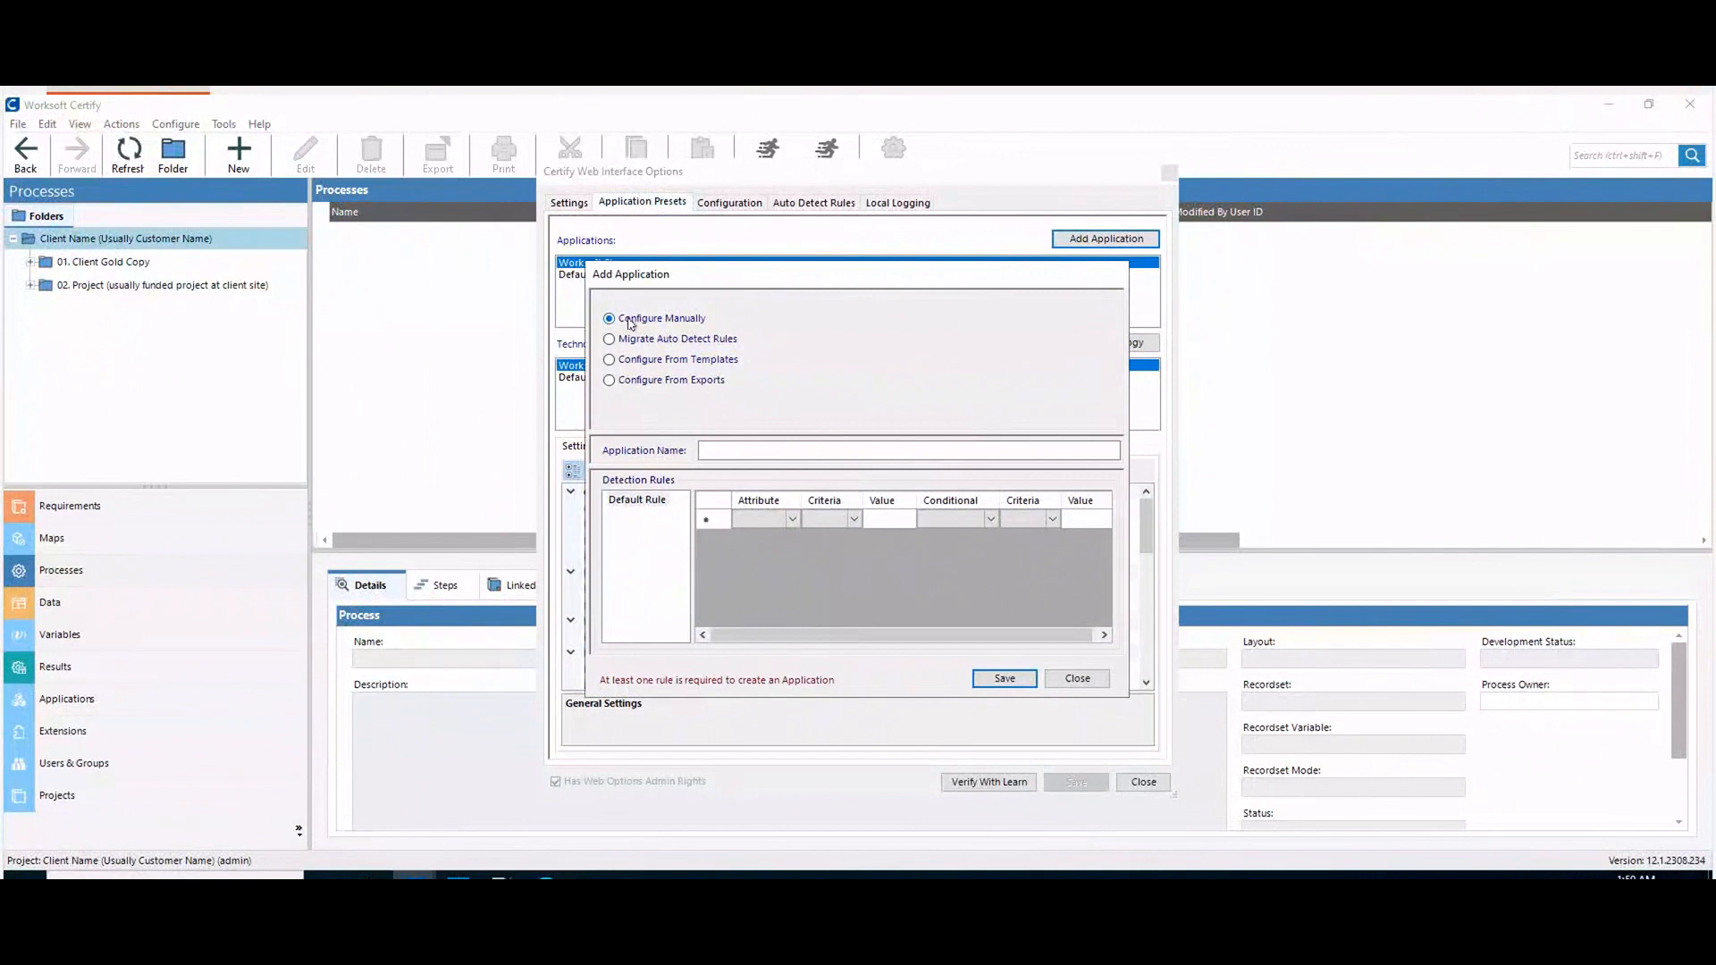
click(745, 449)
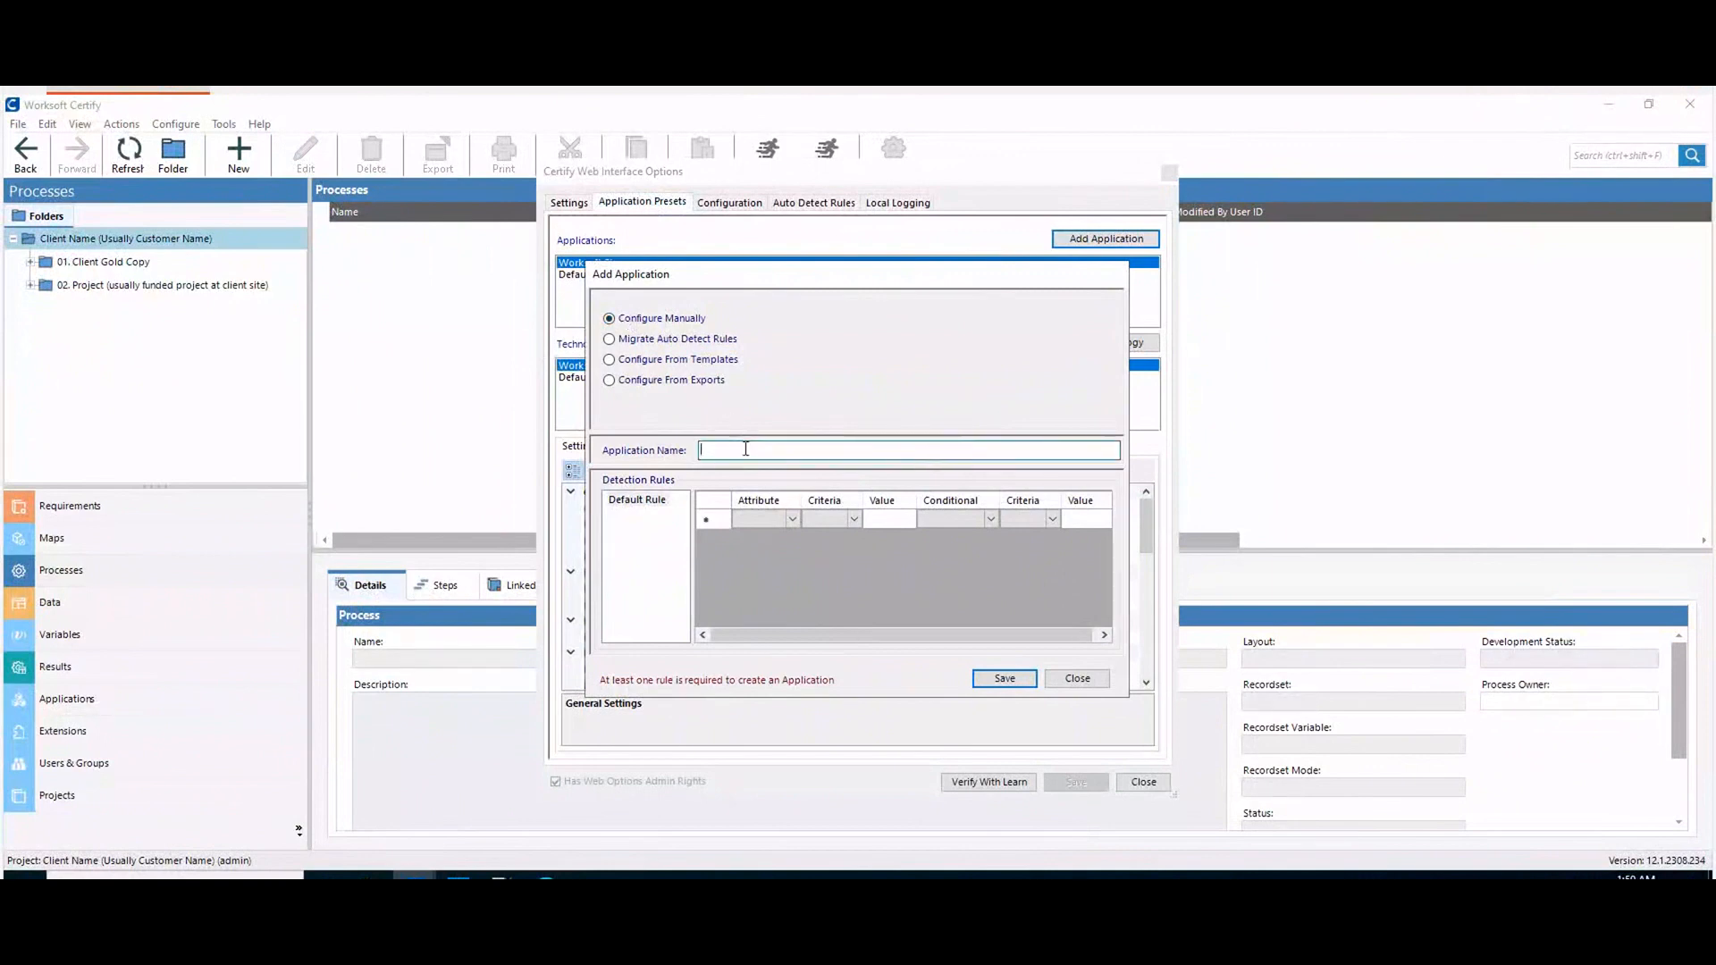
text(Gmail)
Step: Add a default detection rule for URL Contains google and save the Gmail application
click(791, 522)
click(793, 521)
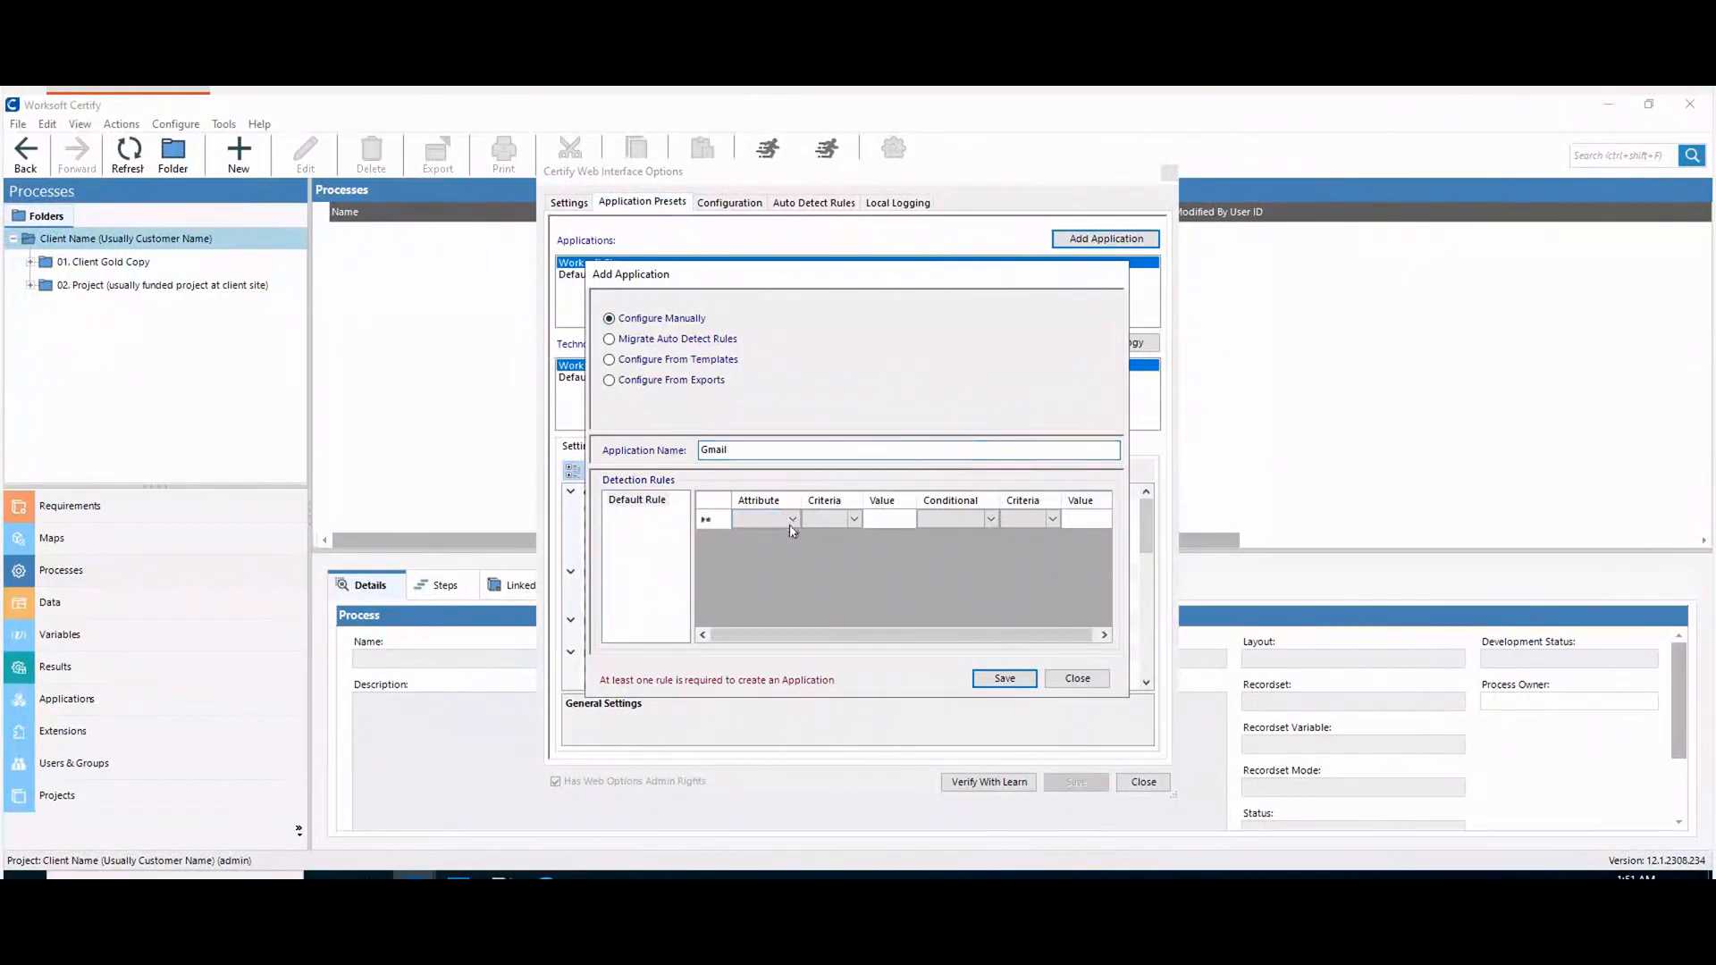
click(779, 569)
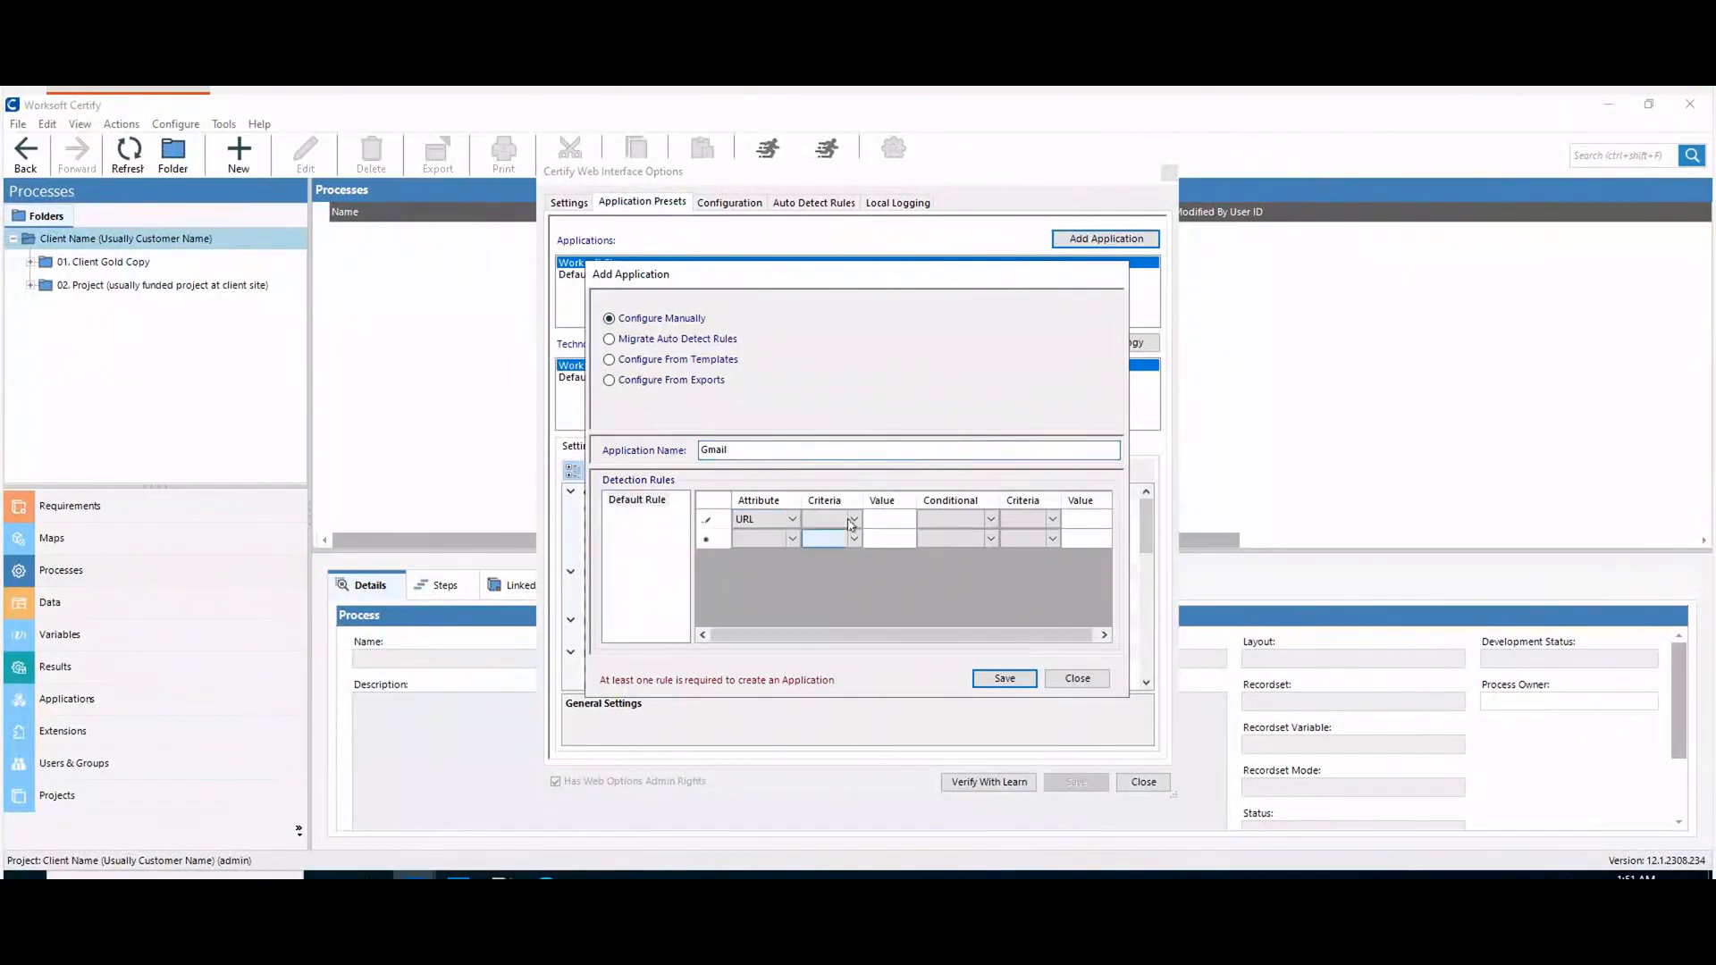
click(831, 519)
click(833, 520)
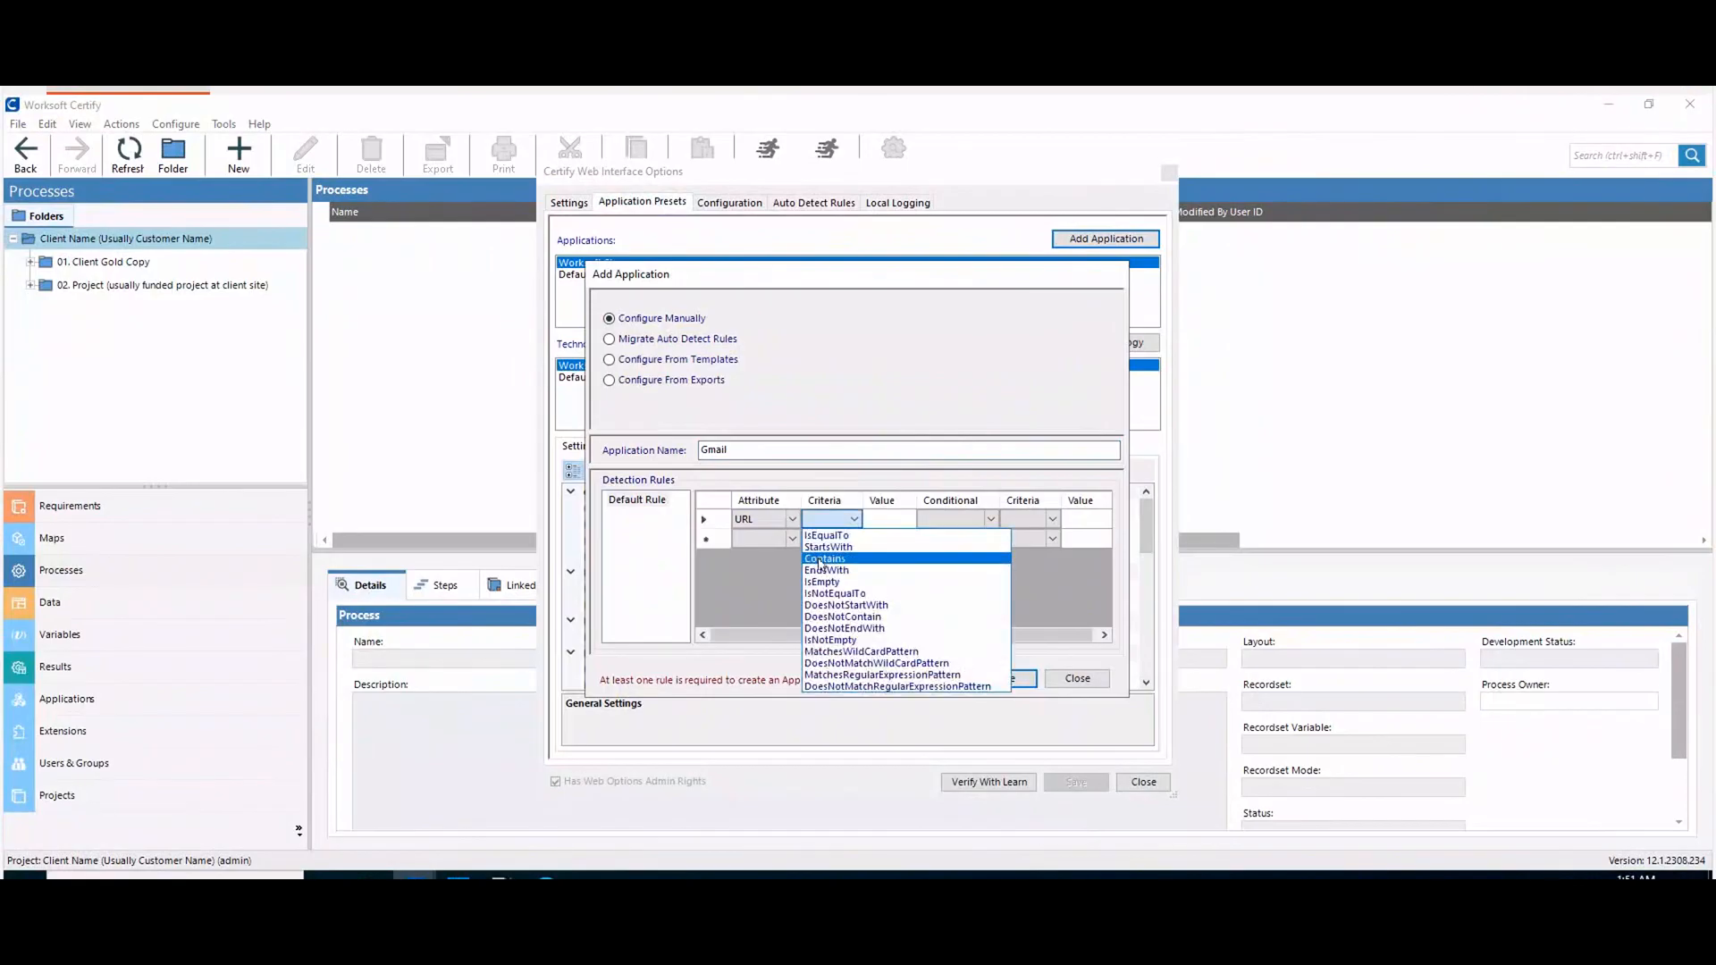
click(824, 558)
click(896, 521)
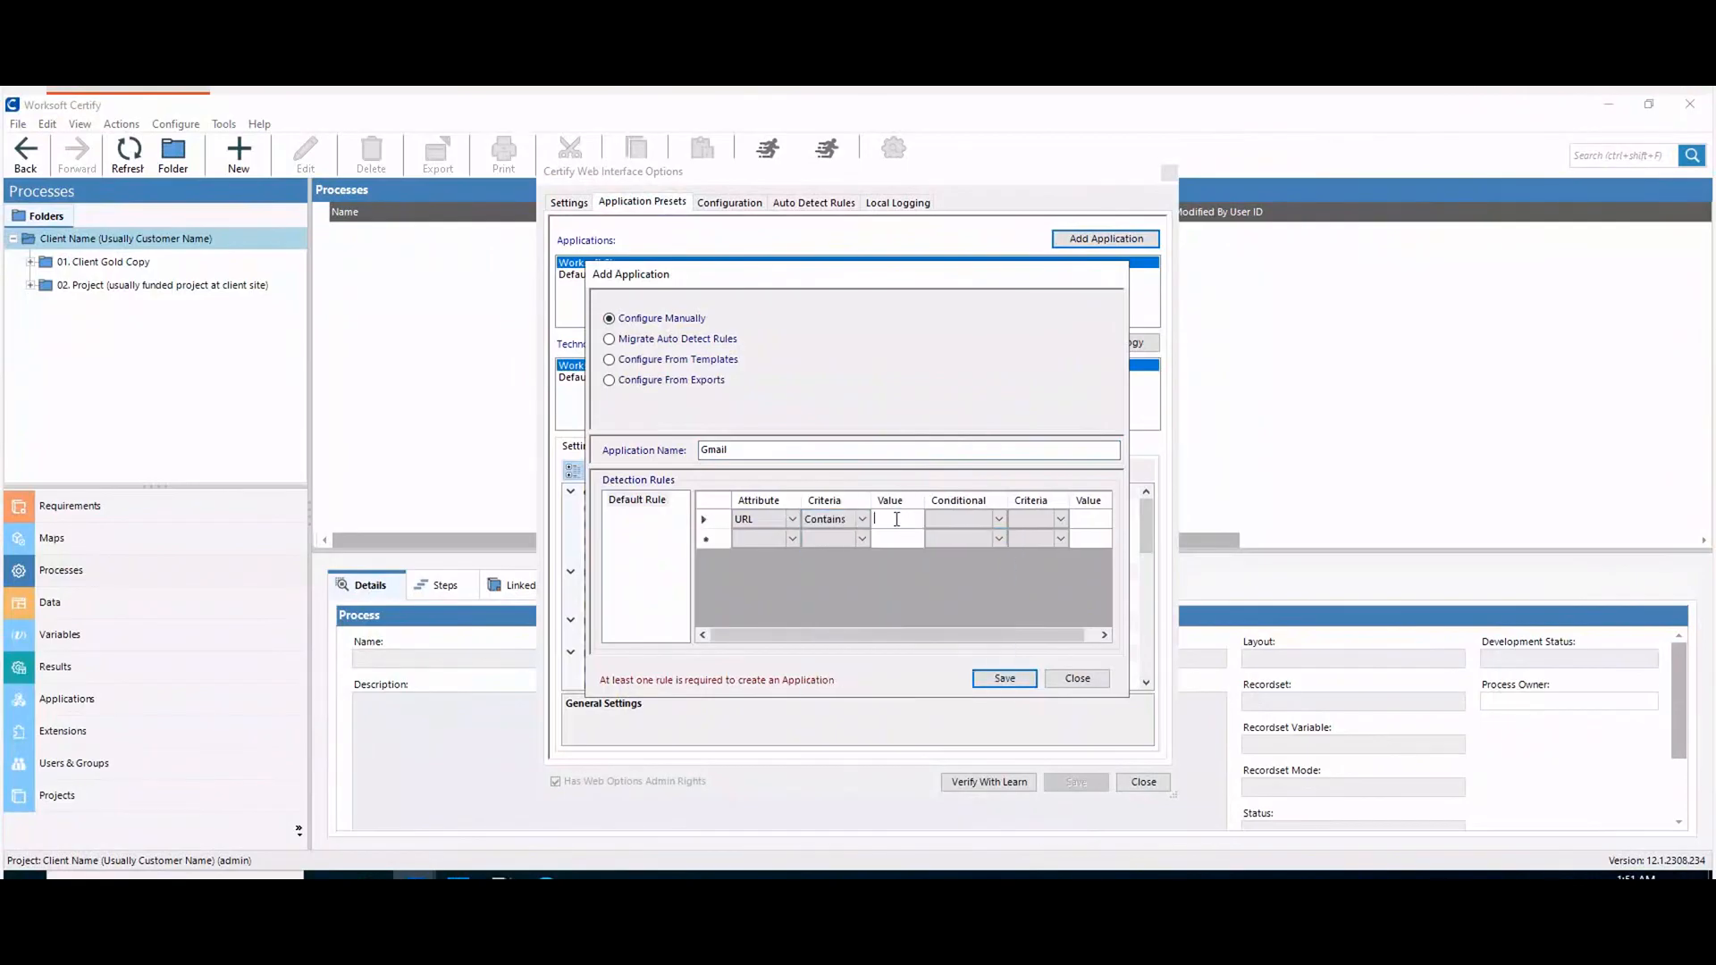
text(google)
click(1006, 679)
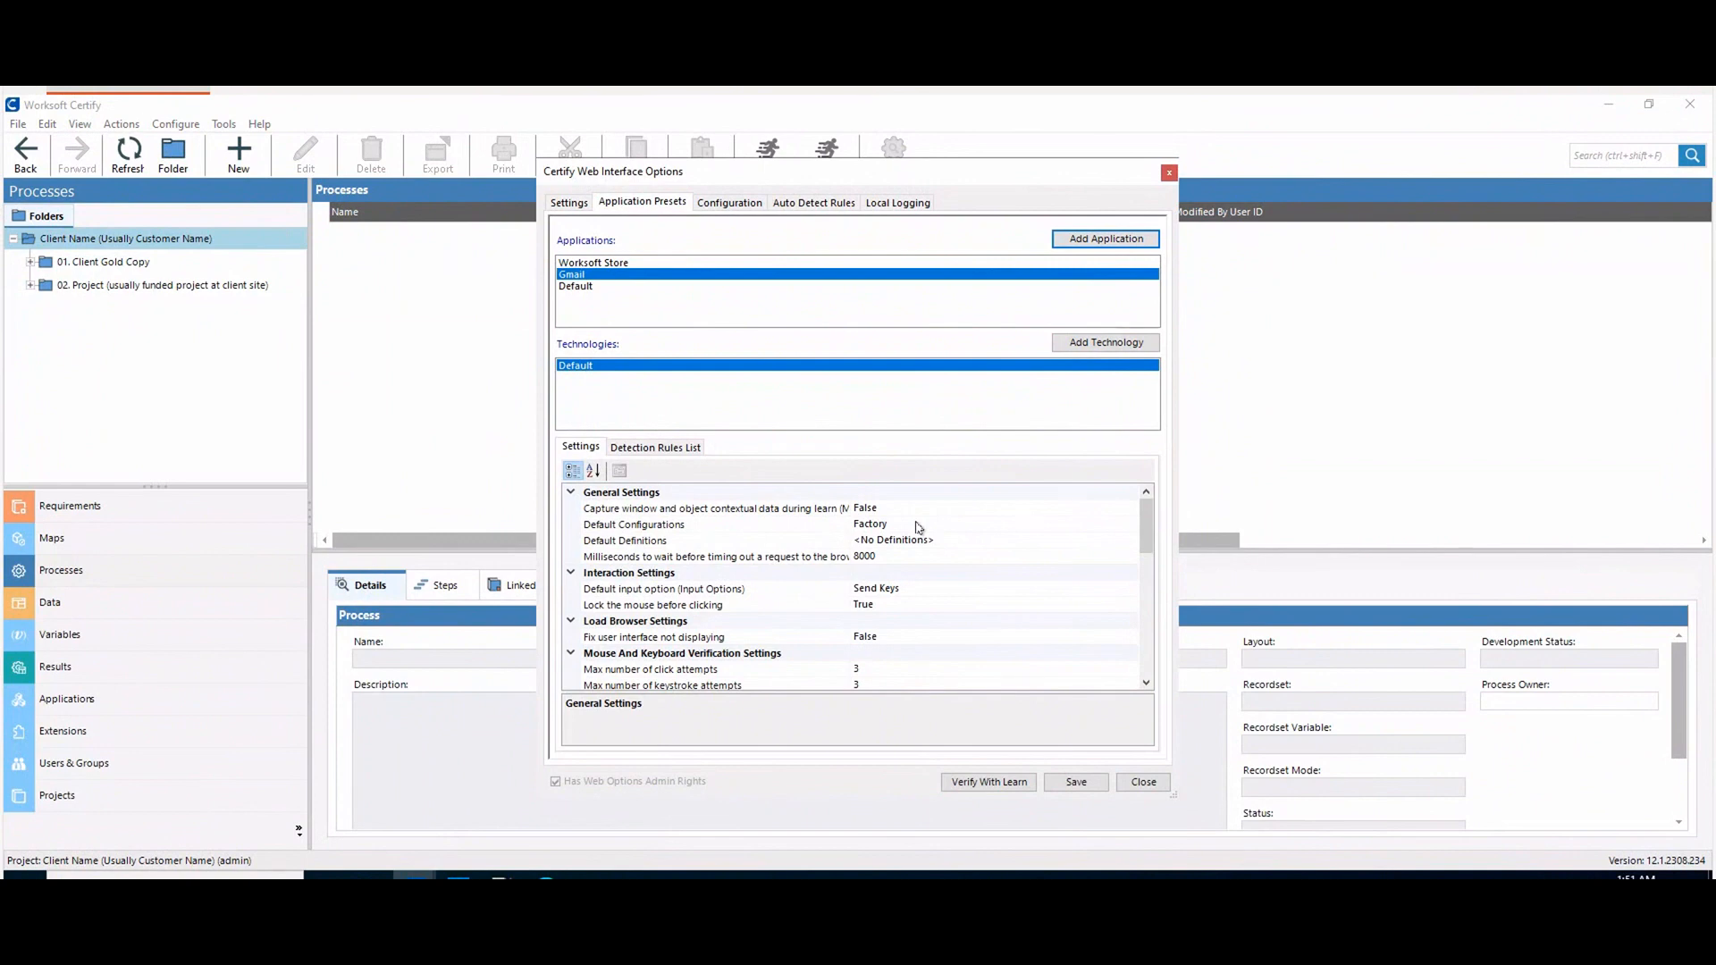
Step: Set the Gmail preset's default configurations to Gmail Configurations and its default definitions to Gmail Definitions
click(918, 527)
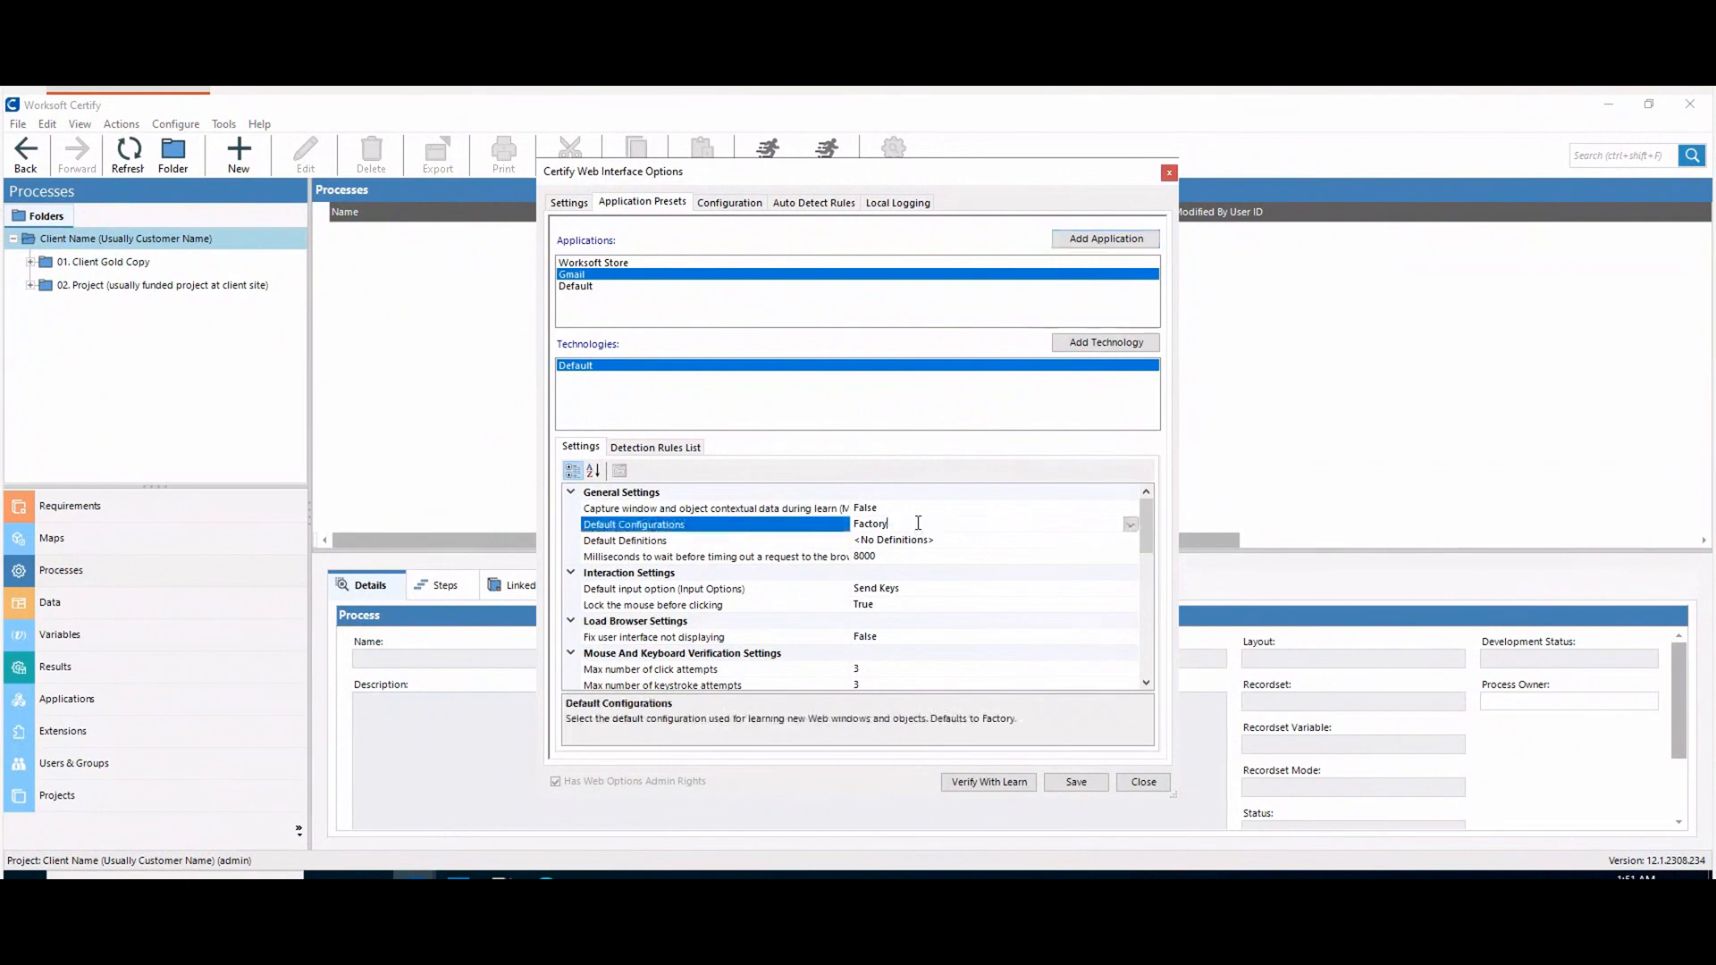
click(1128, 526)
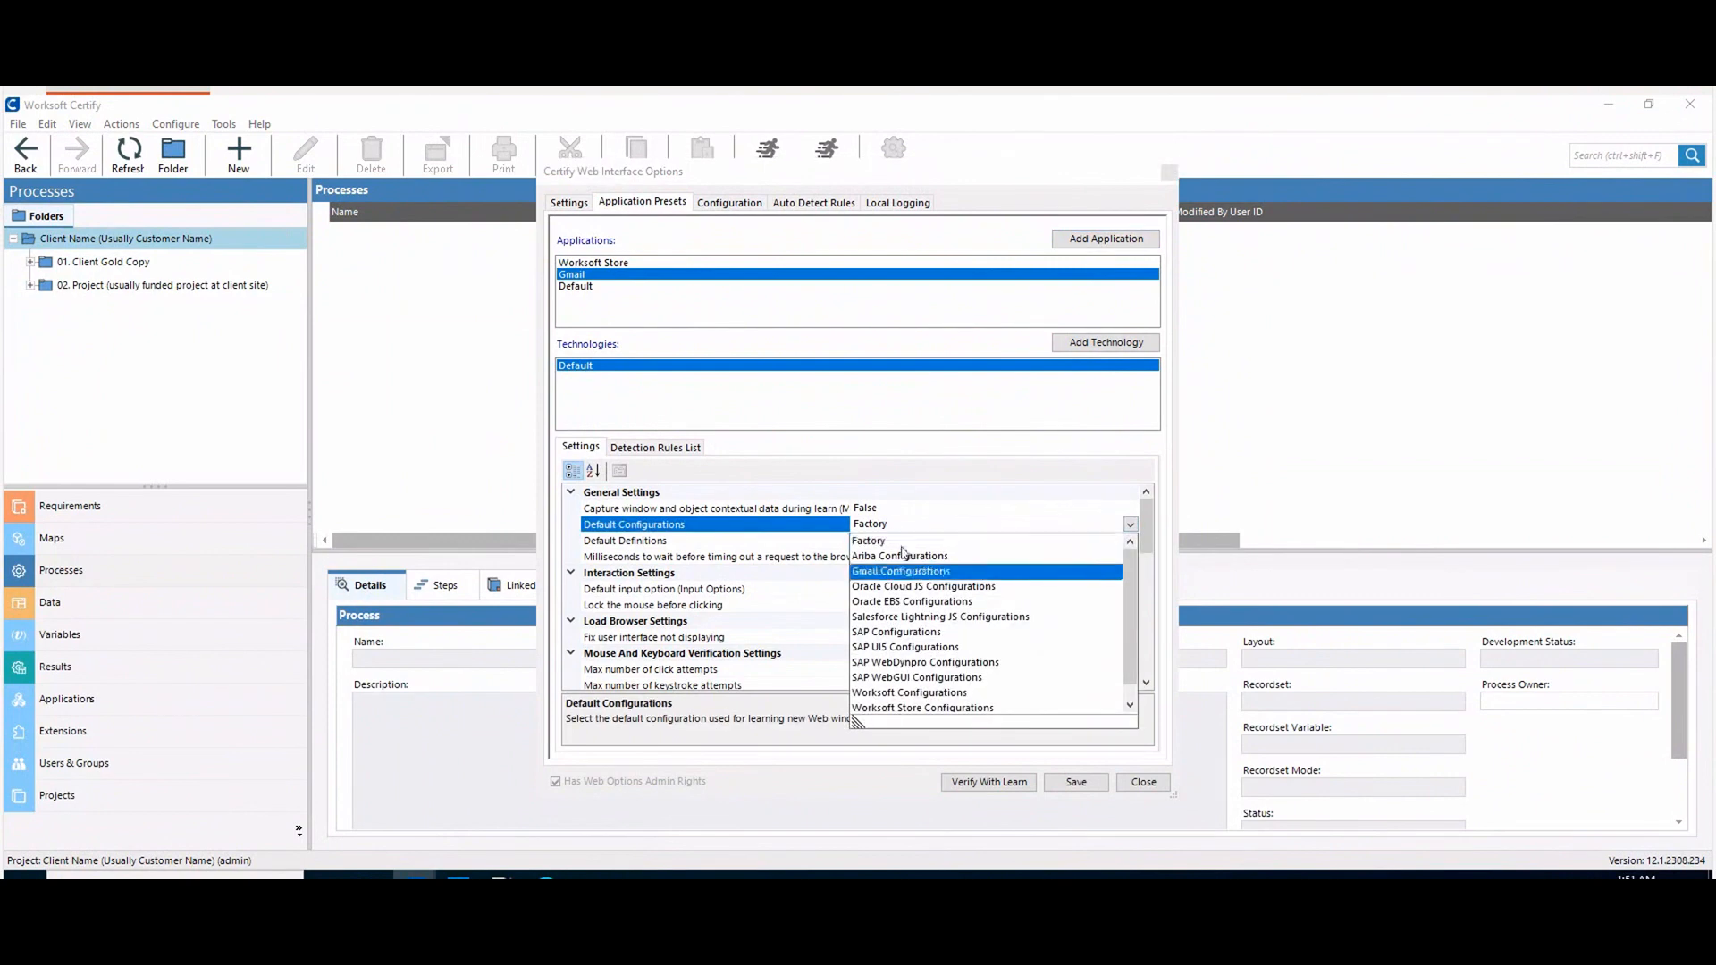
click(892, 540)
click(938, 542)
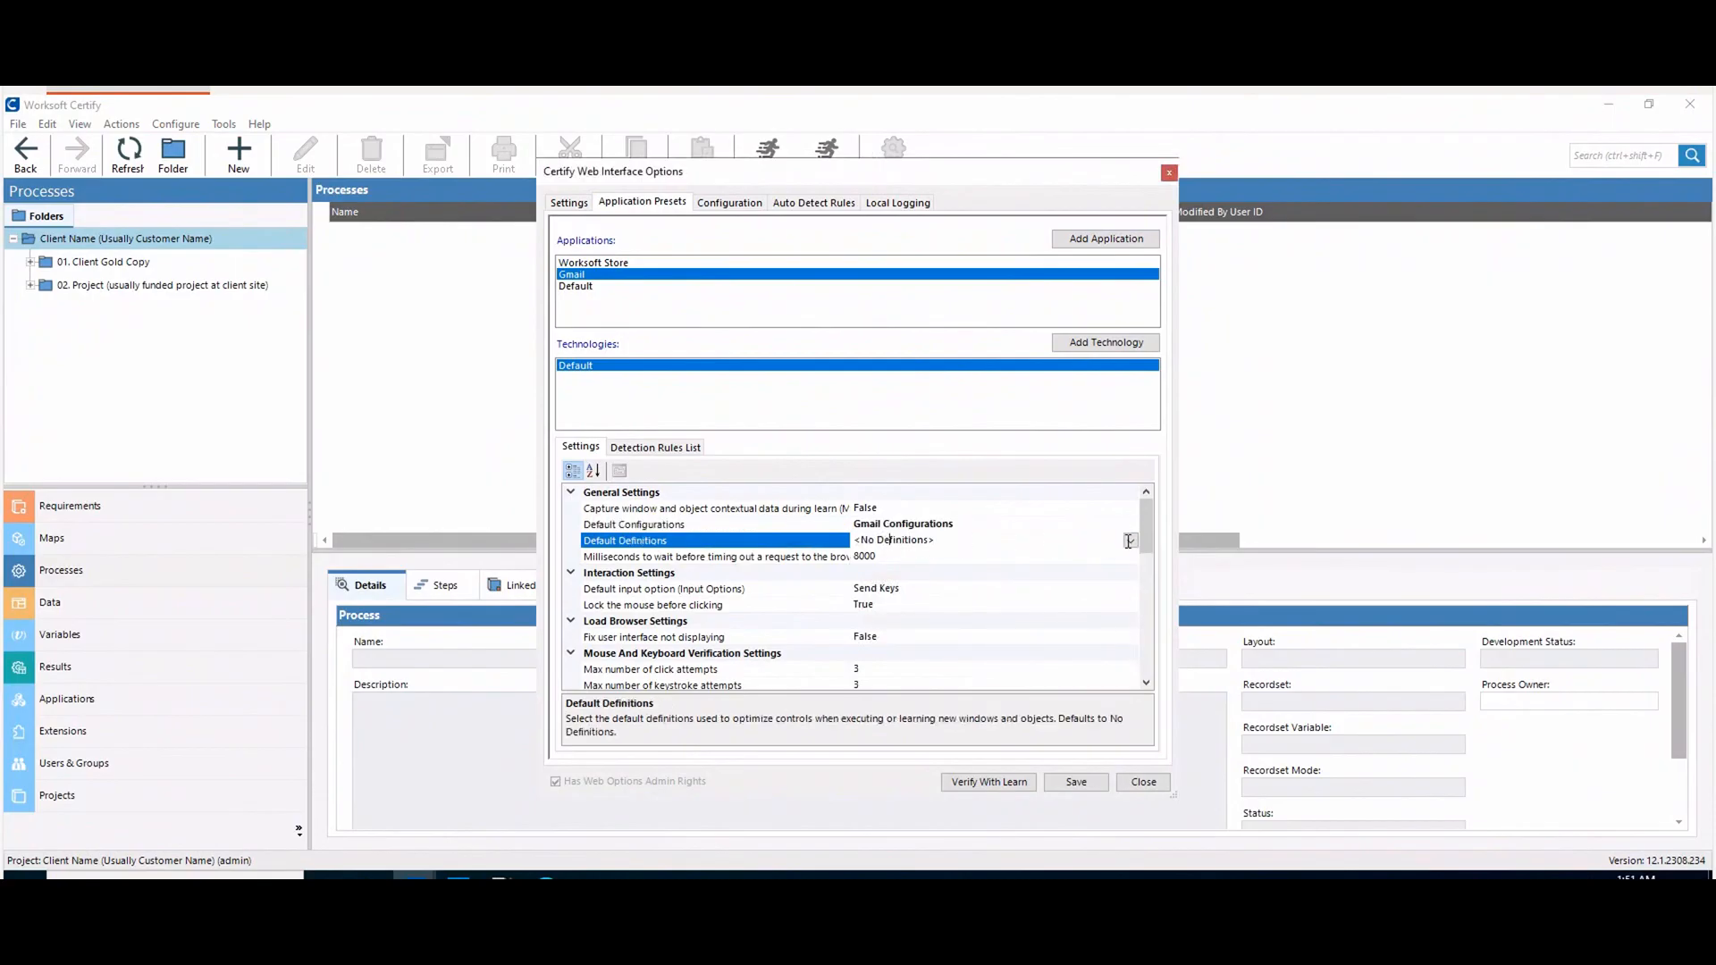
click(1128, 540)
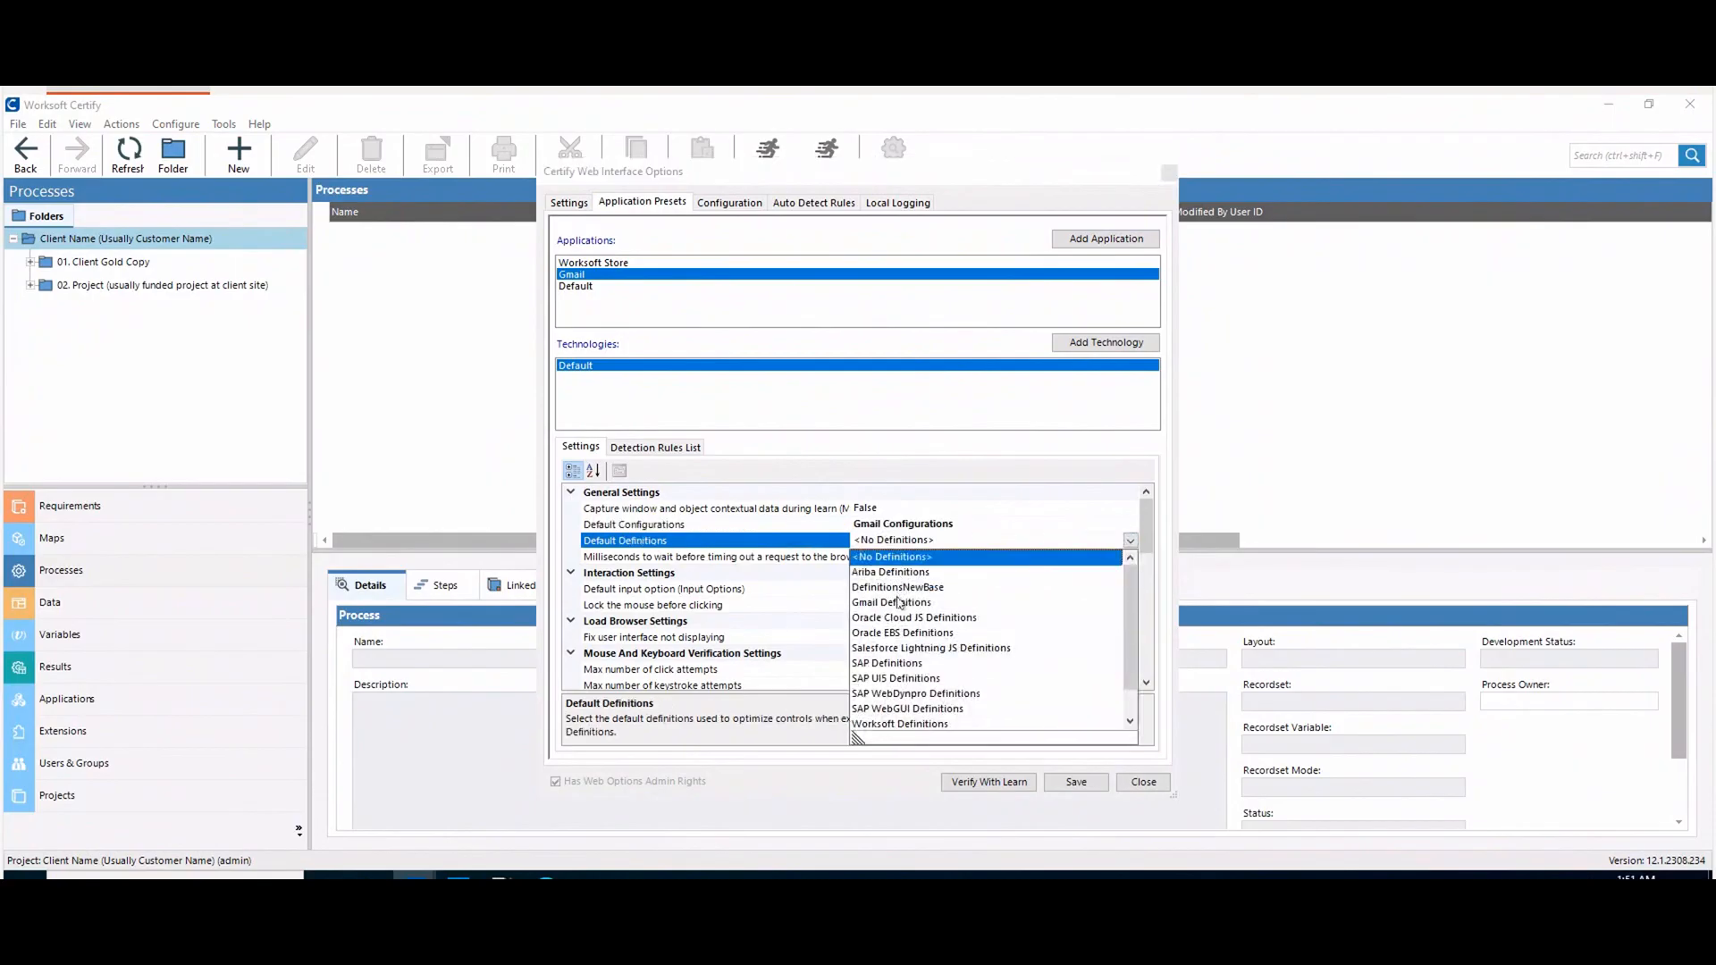
click(899, 604)
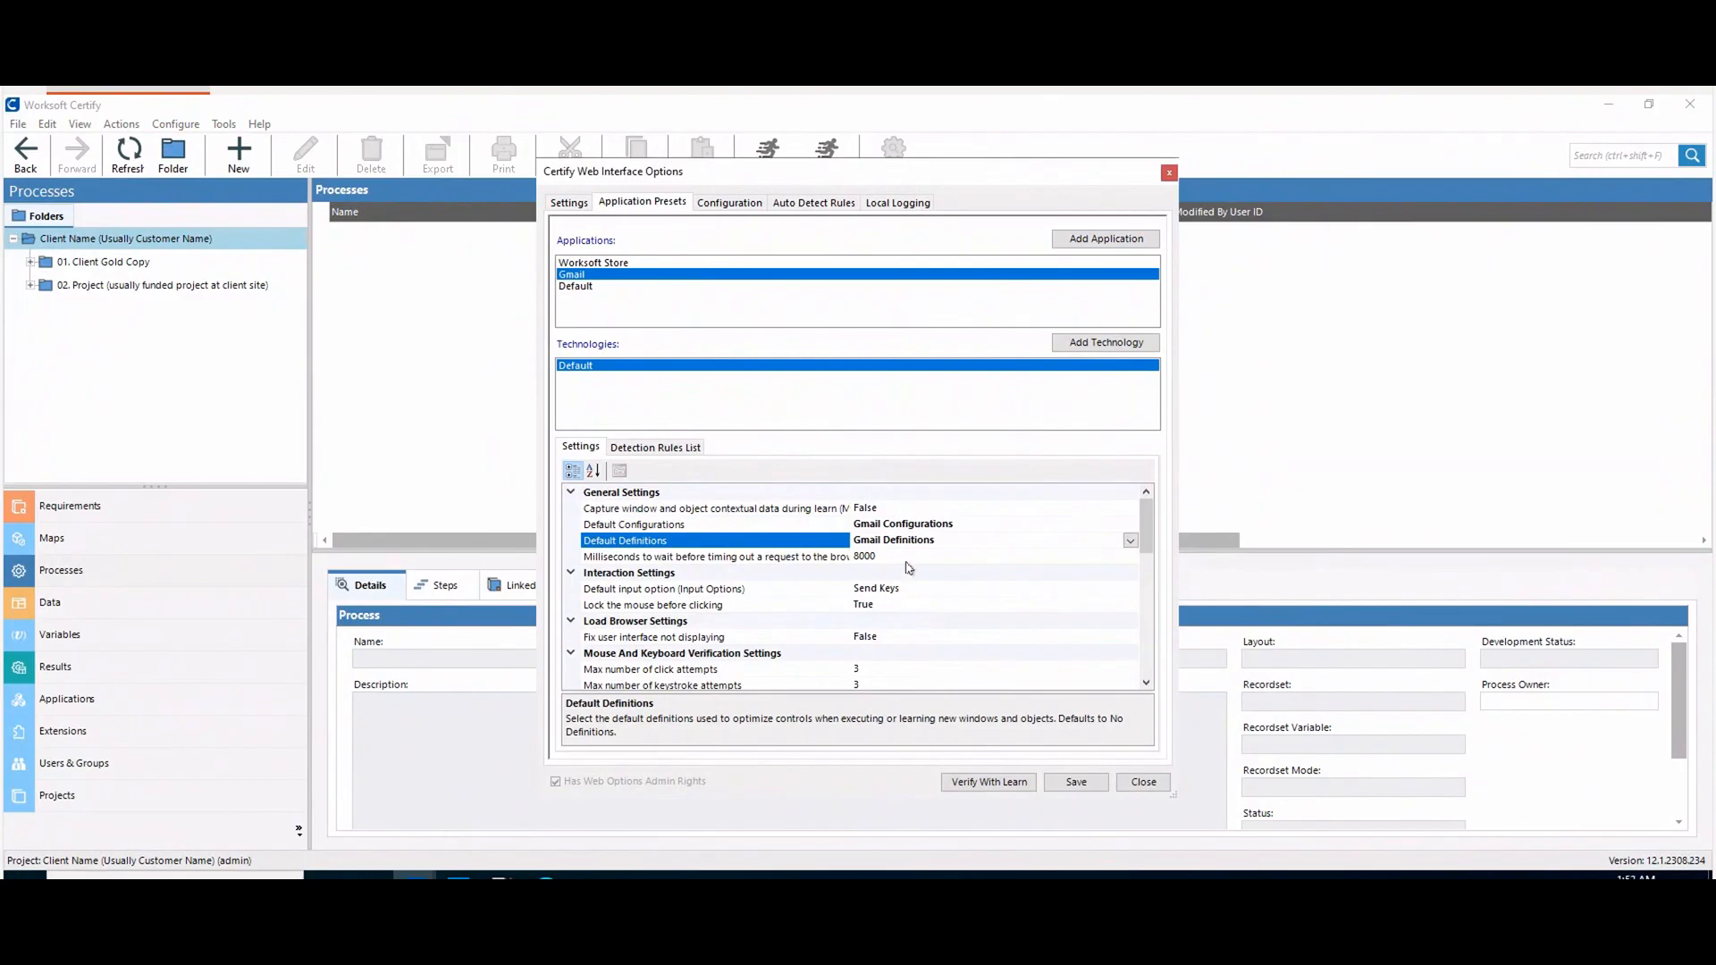
Step: Set the maximum object match time to 10 seconds and the window match time to 30 seconds, and save the preset
scroll(909, 568, down, 5)
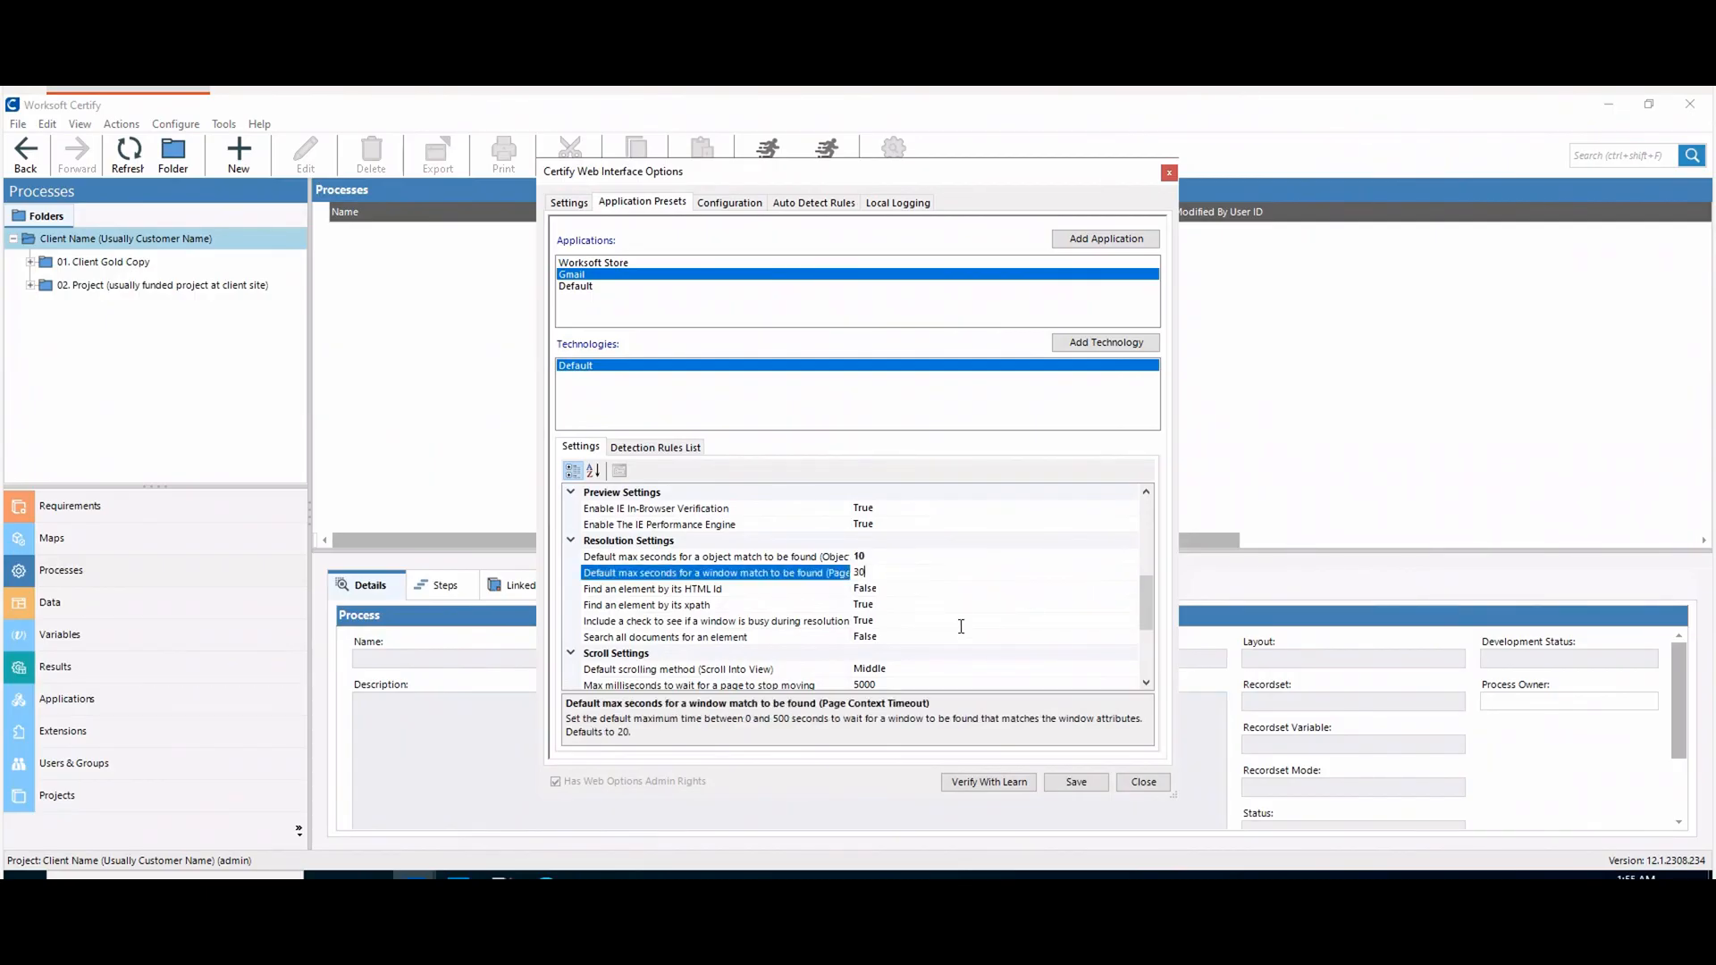
click(1072, 782)
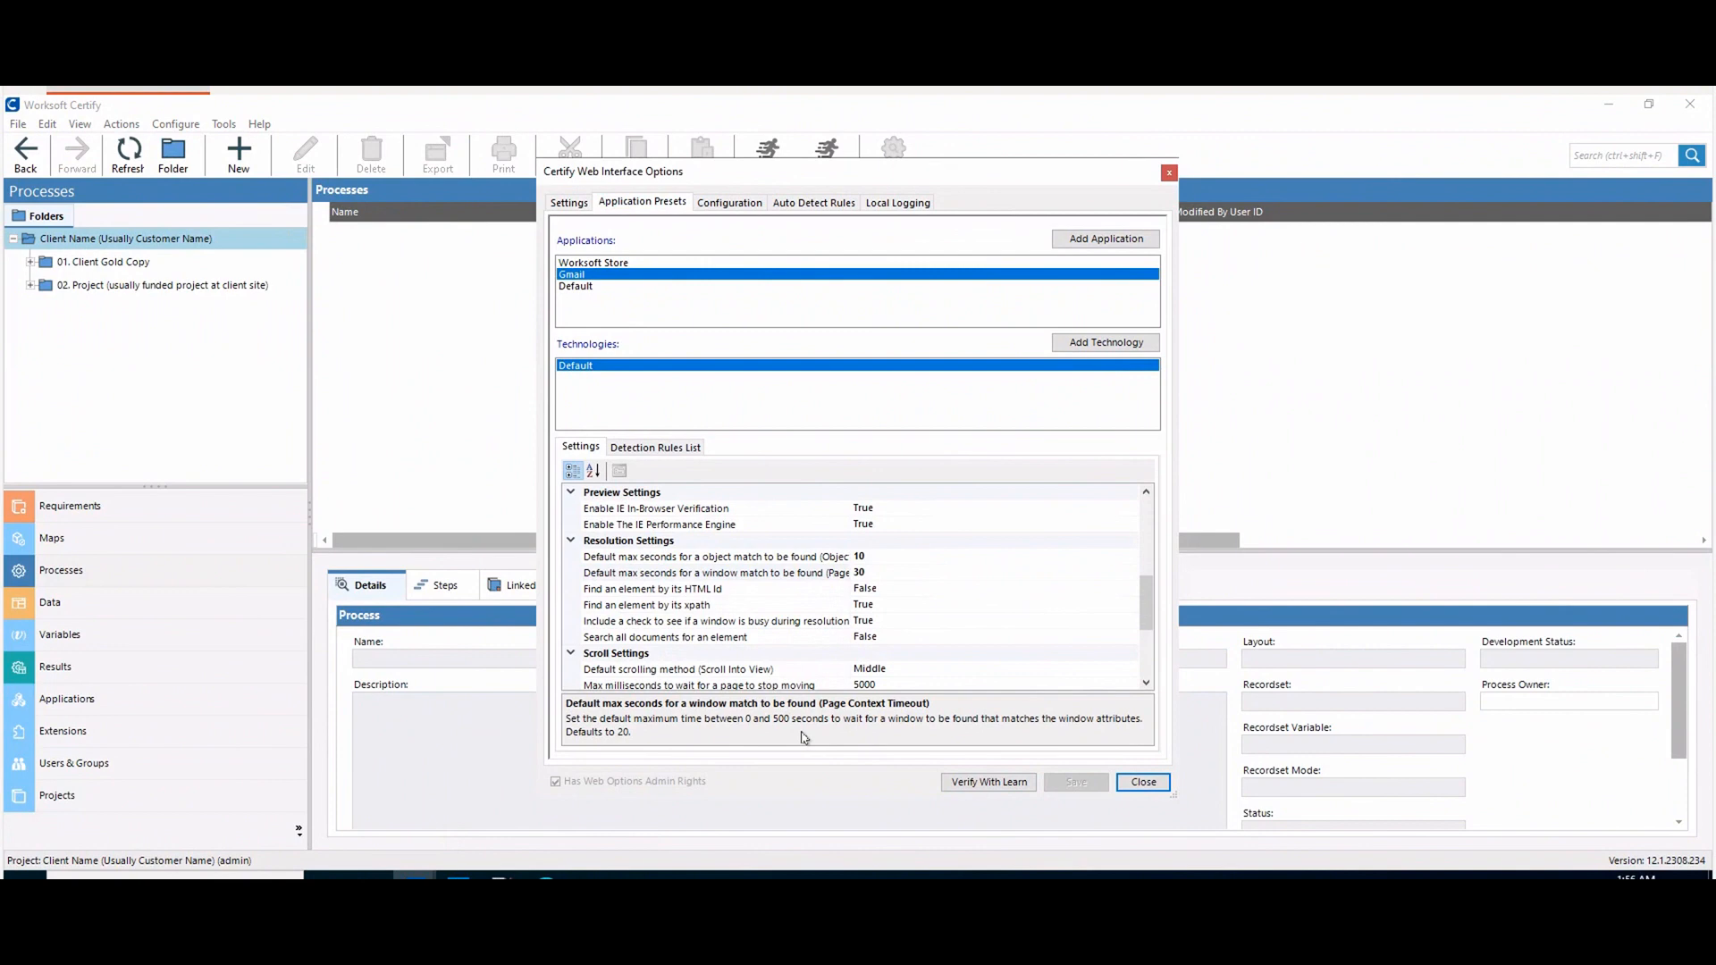
Step: Verify the preset with Learn by capturing an element on the Gmail sign-in page and check which definitions and configurations it uses
click(957, 788)
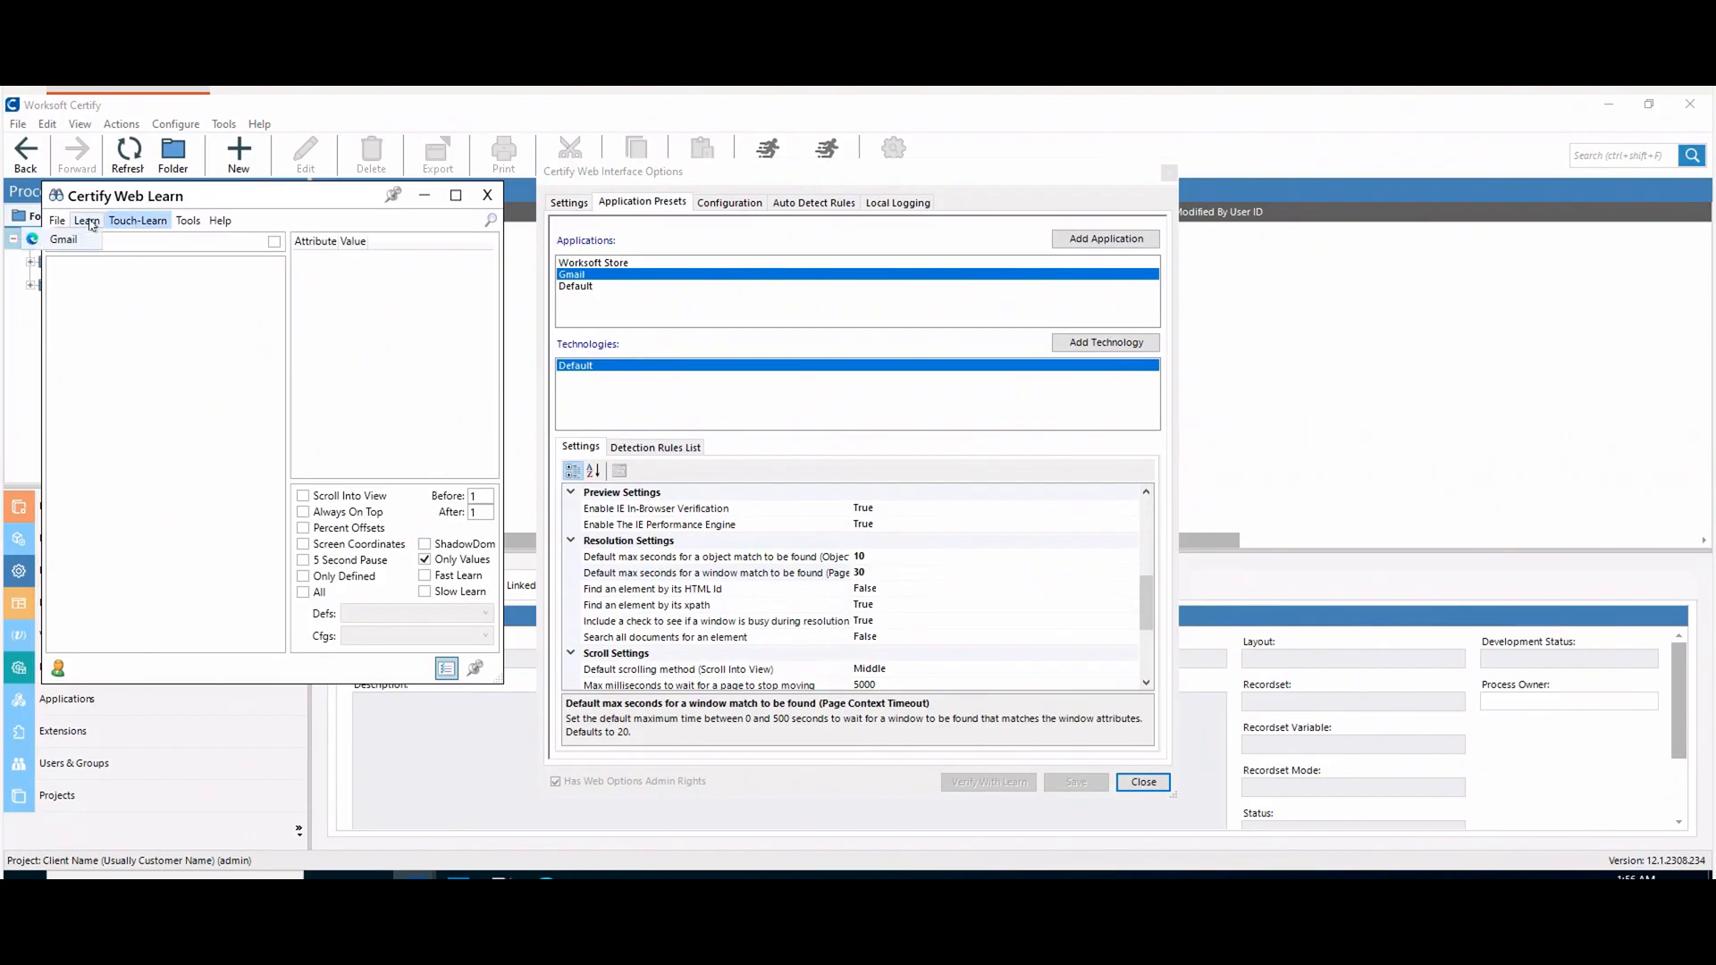
click(77, 243)
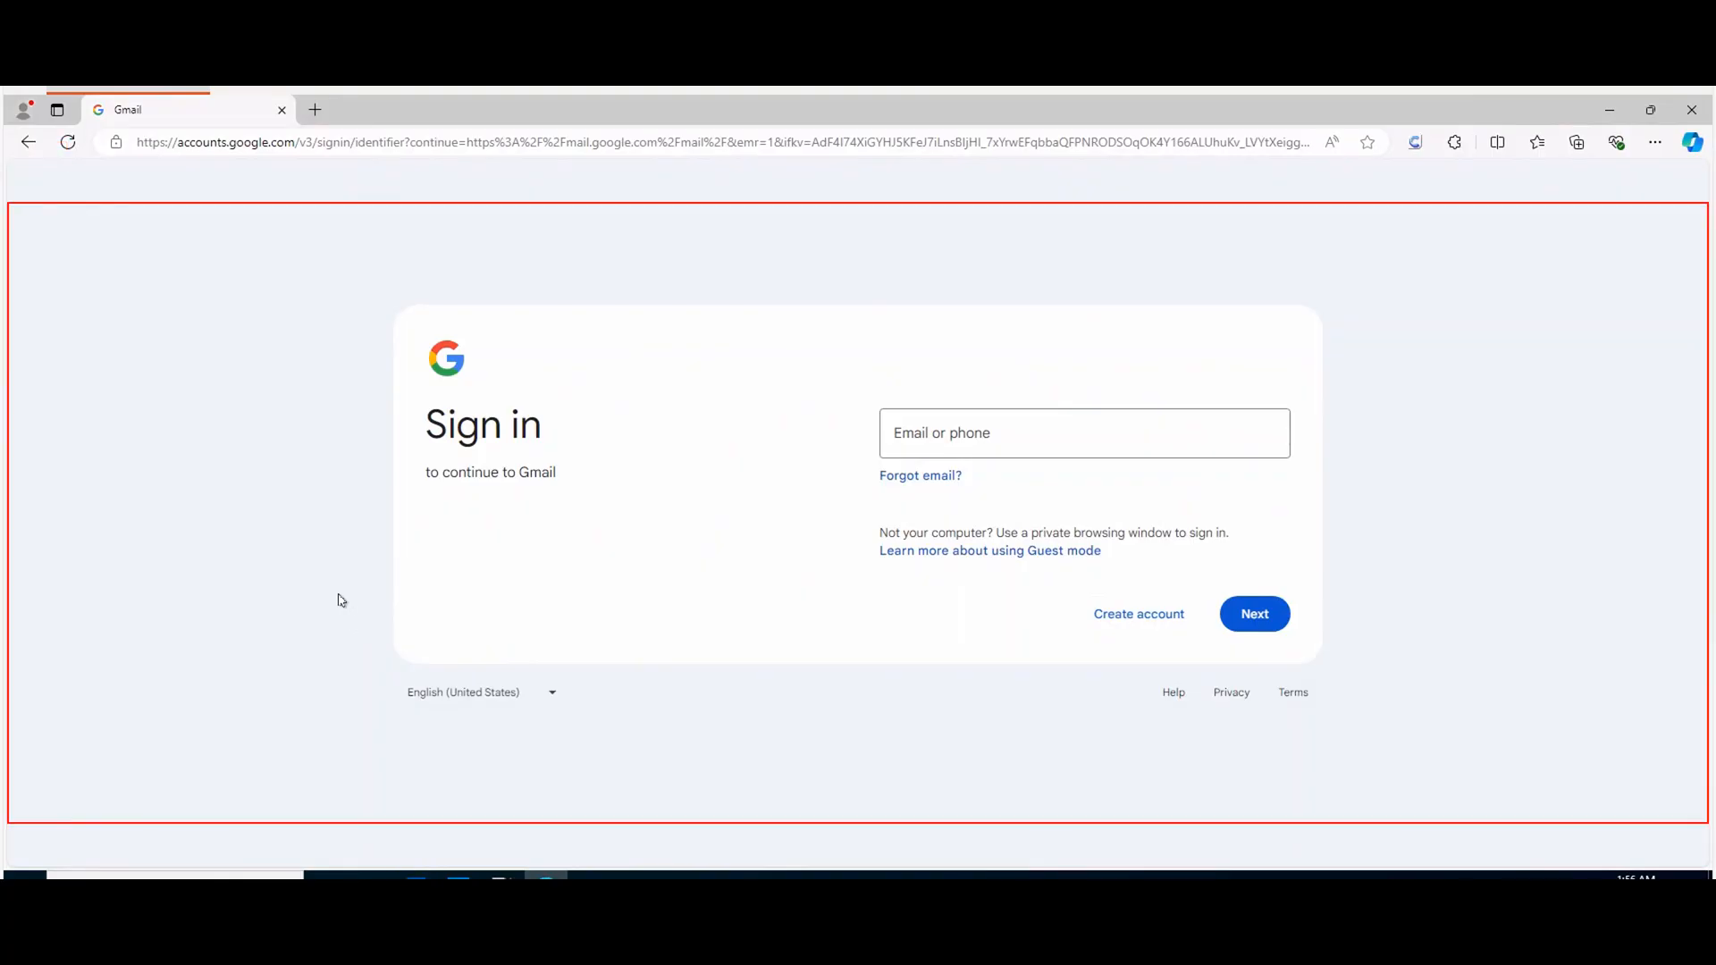
key(ctrl)
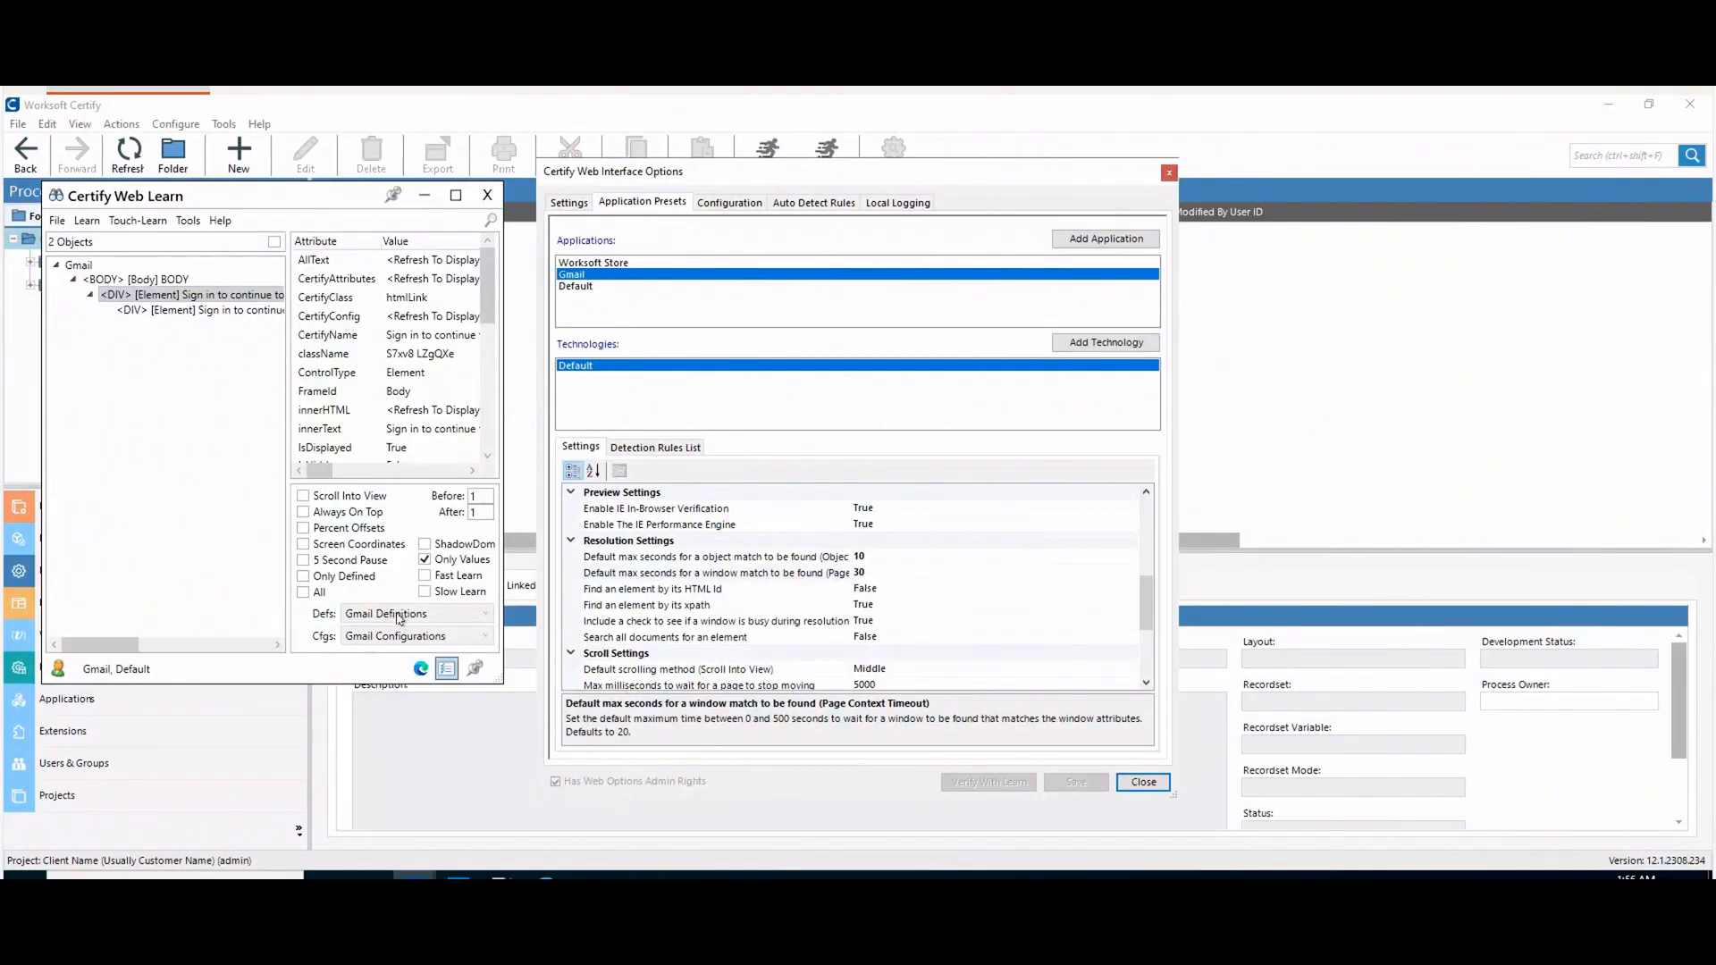